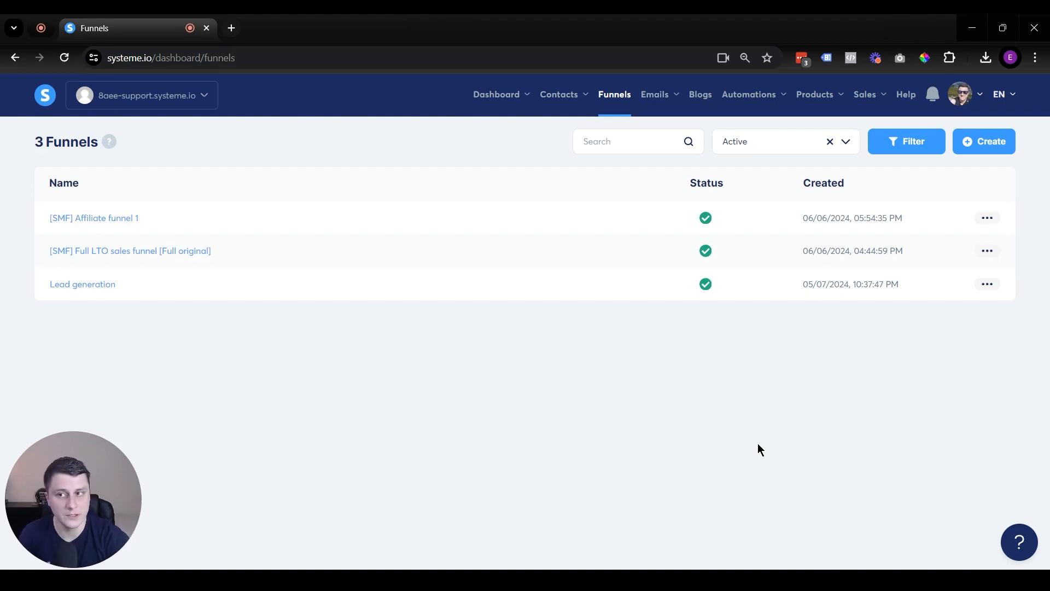
# Open the squeeze page of the "[SMF] Affiliate funnel 1" funnel in the page editor.
pyautogui.click(102, 218)
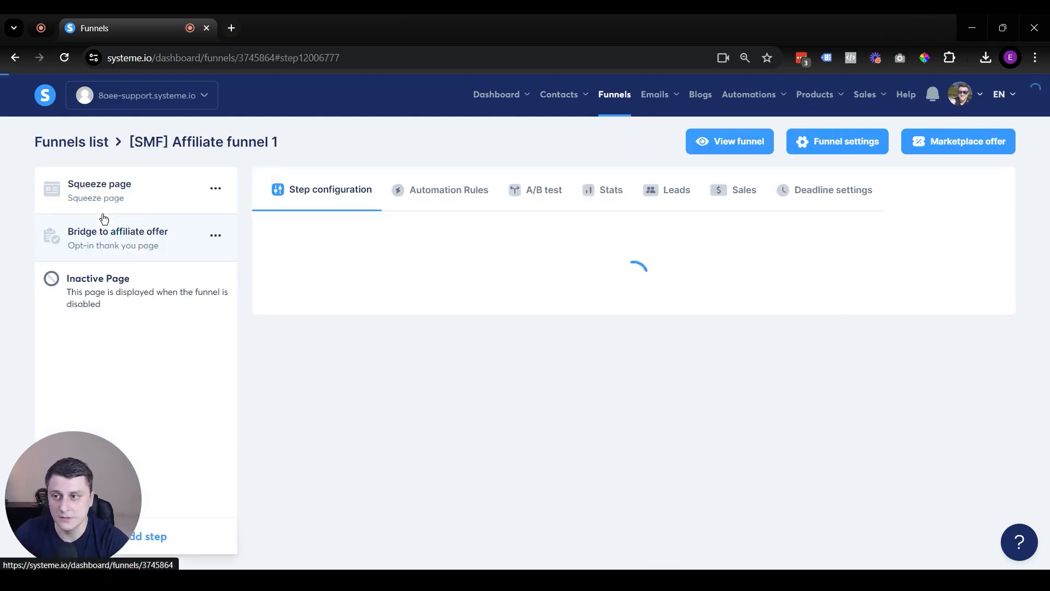
pyautogui.click(108, 204)
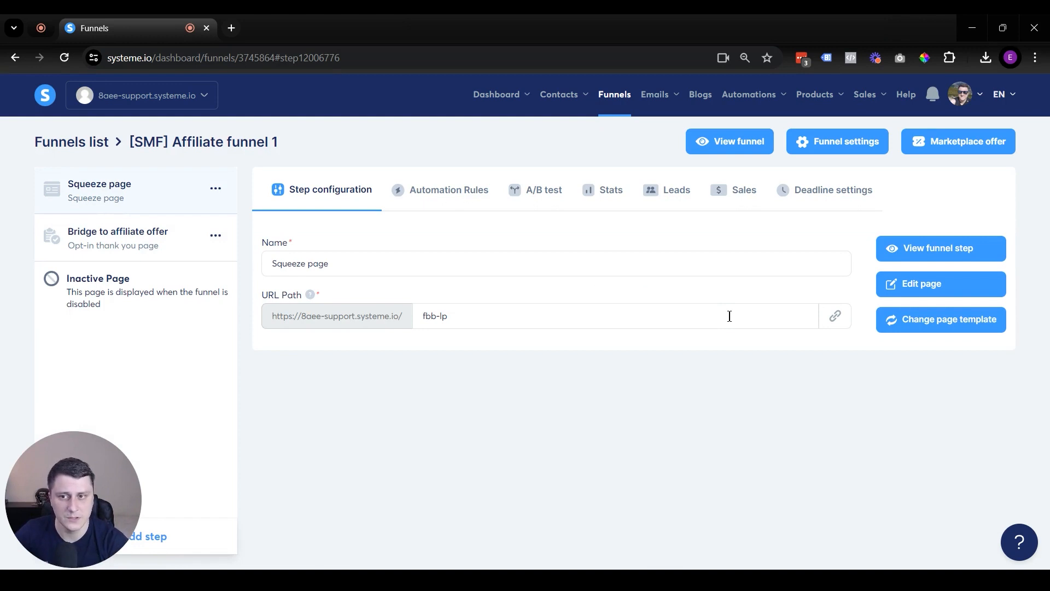
pyautogui.click(969, 282)
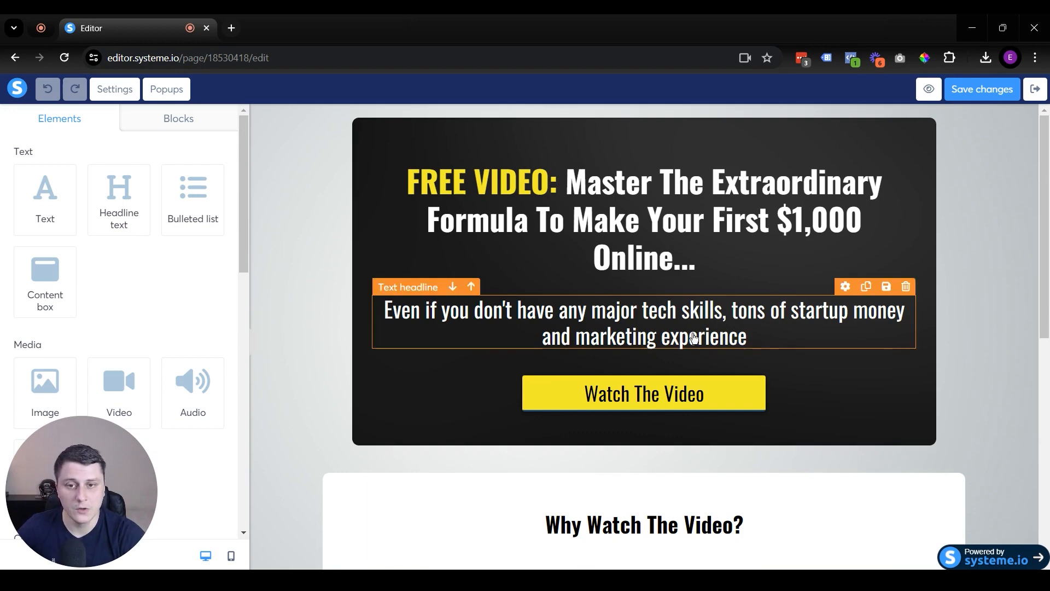
# Add a new section at the very top of the page and place a two-column row inside it.
pyautogui.scroll(-10, 688, 335)
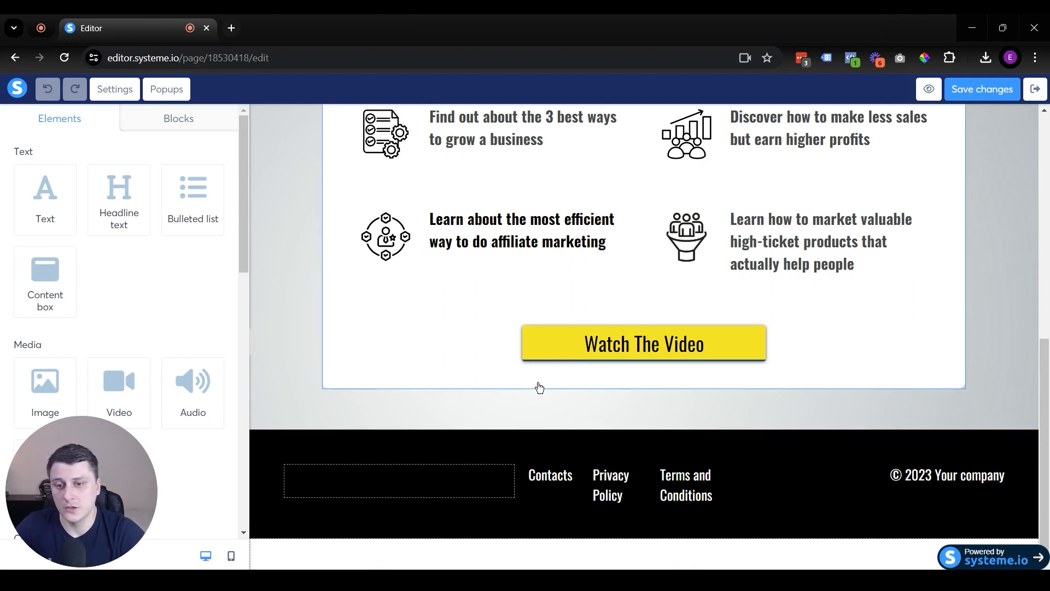
pyautogui.scroll(15, 464, 198)
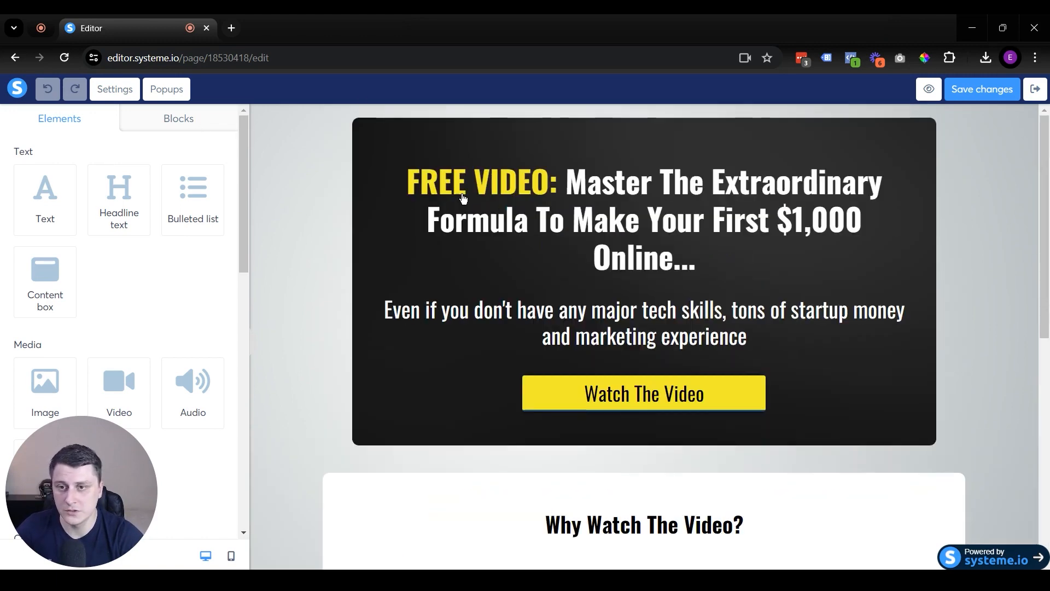
pyautogui.scroll(-2, 138, 284)
pyautogui.scroll(3, 92, 235)
pyautogui.scroll(-5, 118, 263)
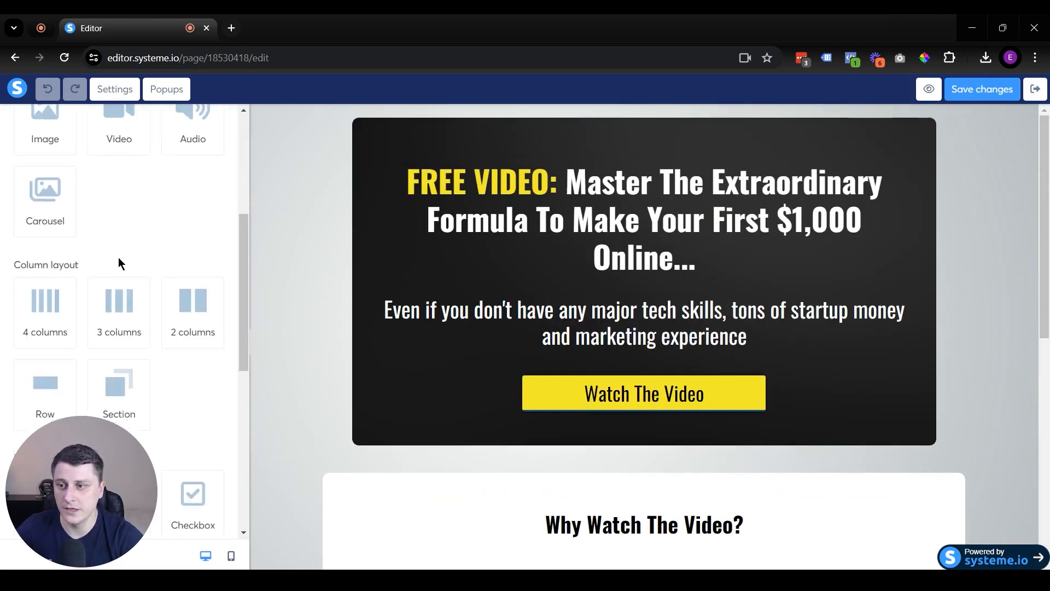
pyautogui.scroll(-4, 118, 264)
pyautogui.scroll(2, 132, 241)
pyautogui.moveTo(136, 246); pyautogui.dragTo(555, 113)
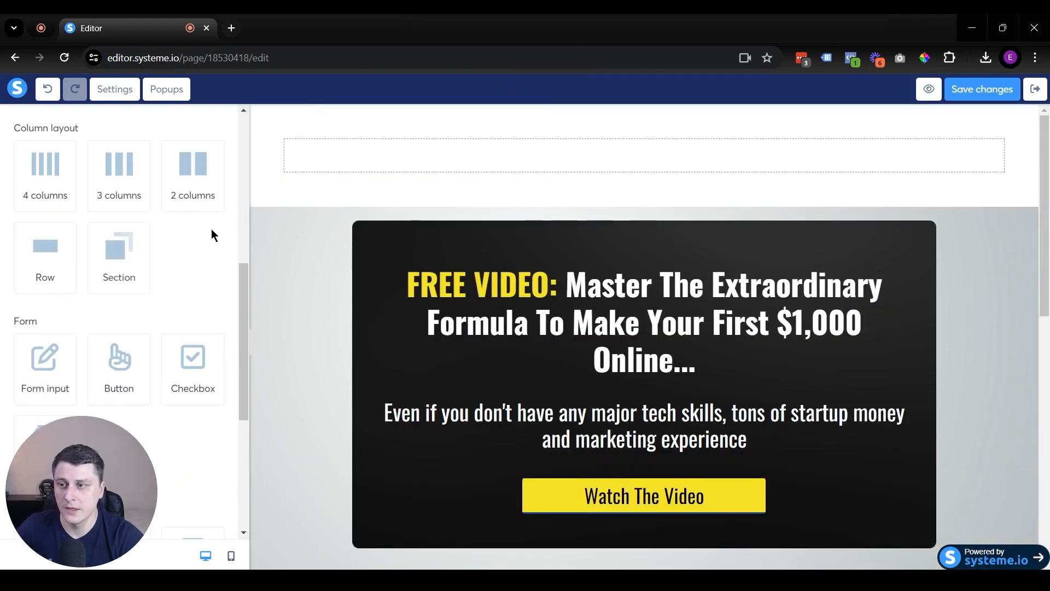
pyautogui.moveTo(180, 180); pyautogui.dragTo(467, 176)
# Place an image element in the first column of the new header row.
pyautogui.scroll(-5, 143, 353)
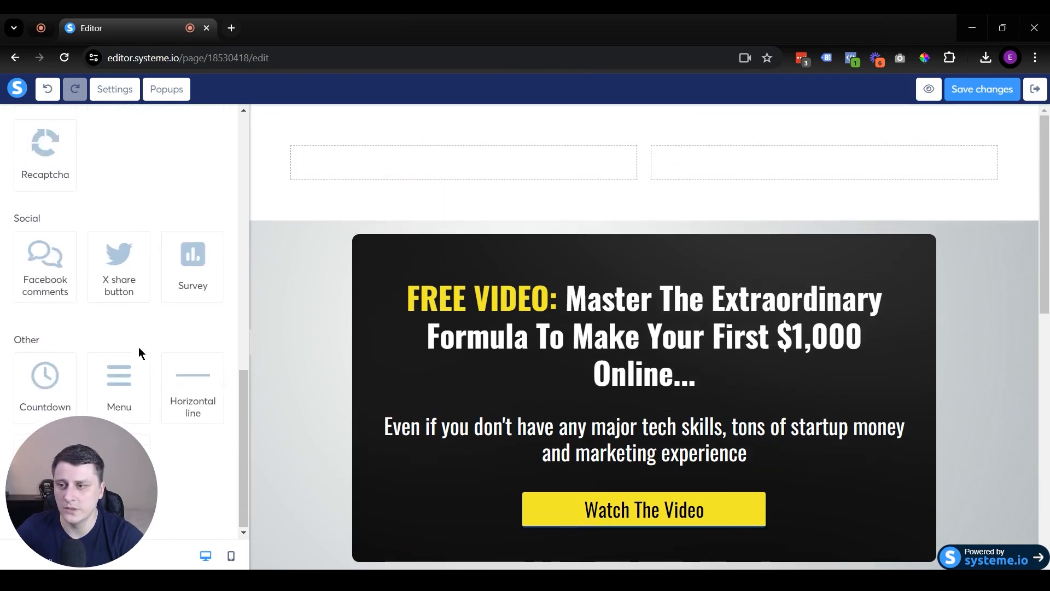
pyautogui.scroll(3, 164, 337)
pyautogui.scroll(8, 156, 317)
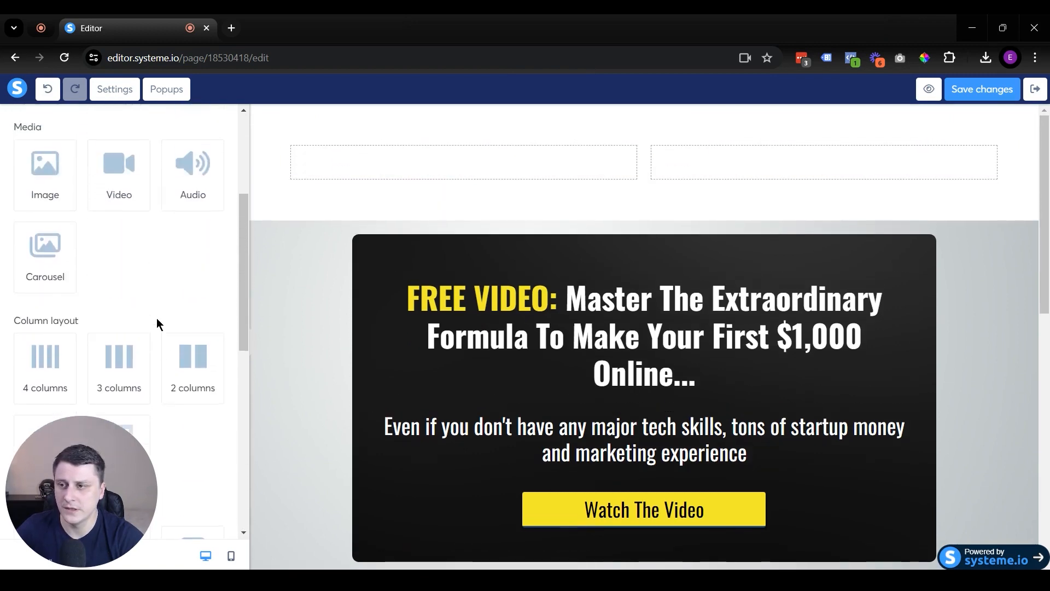
pyautogui.moveTo(42, 262); pyautogui.dragTo(407, 185)
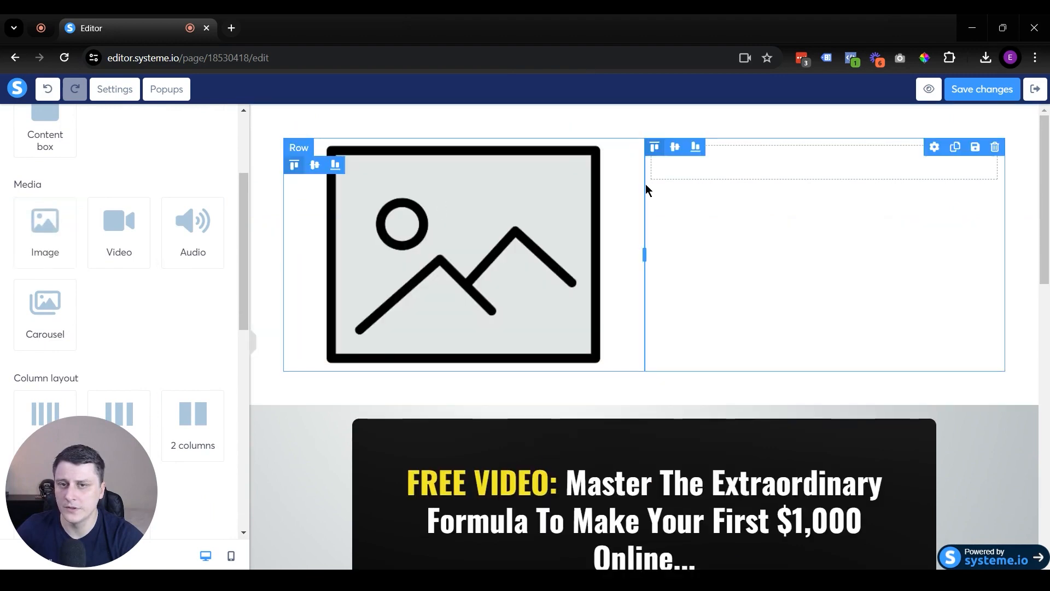
# Place a menu element in the header row's second column and align it vertically to the middle.
pyautogui.scroll(3, 114, 277)
pyautogui.scroll(-9, 115, 277)
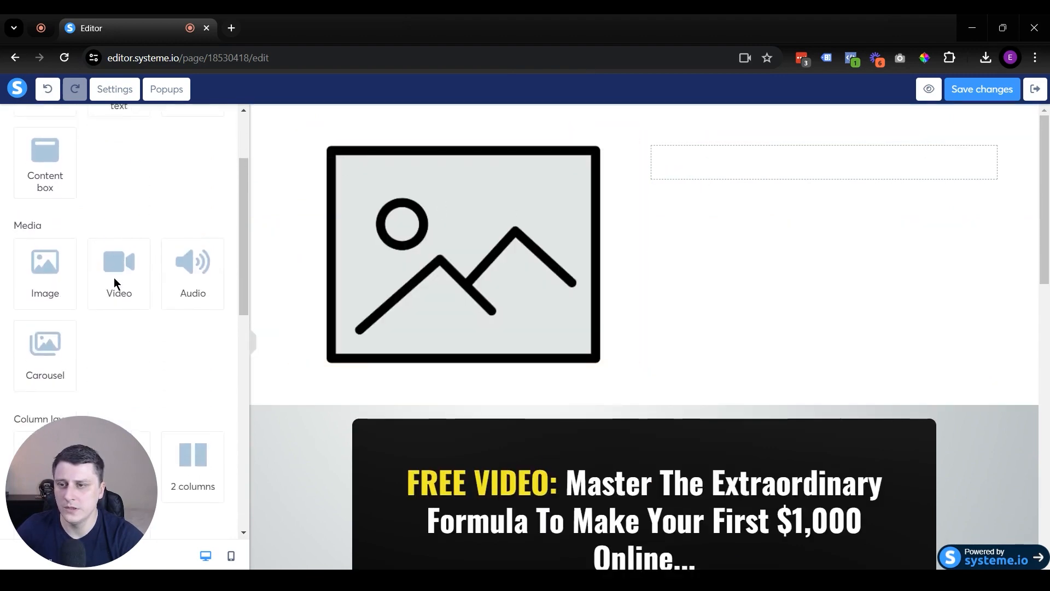
pyautogui.scroll(-4, 116, 277)
pyautogui.moveTo(134, 413); pyautogui.dragTo(812, 165)
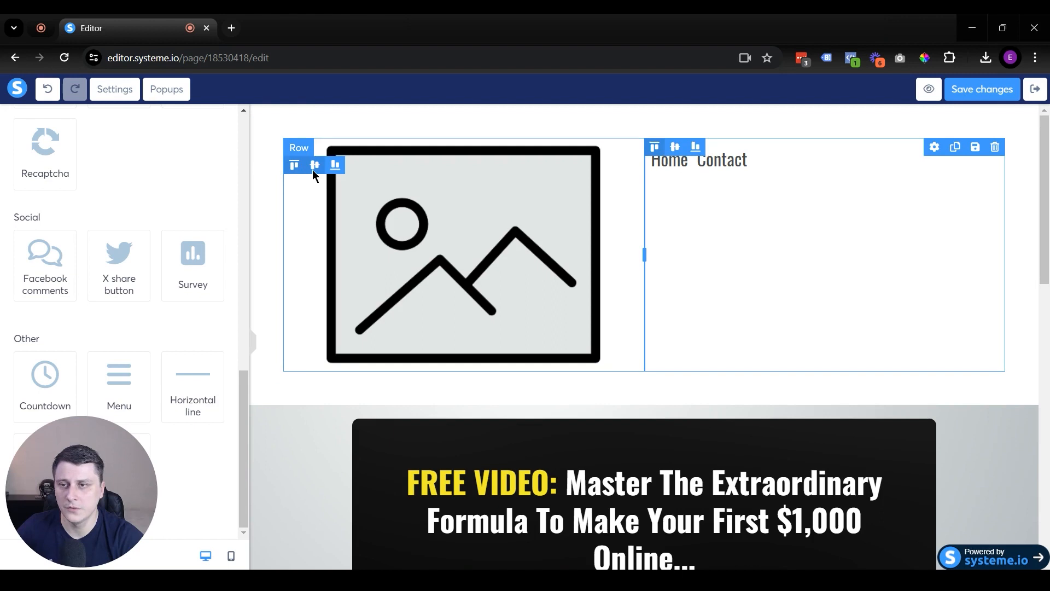
pyautogui.click(675, 147)
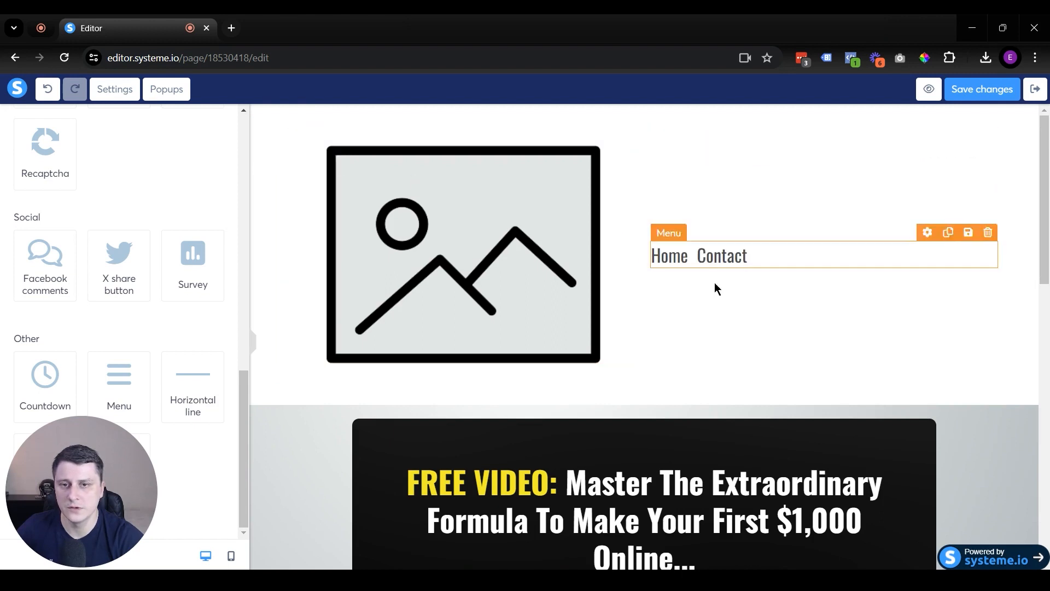
# Set the header image to the existing logo file 64cc2dbb83393_Solomarketerlogos1.png from the image library.
pyautogui.click(488, 260)
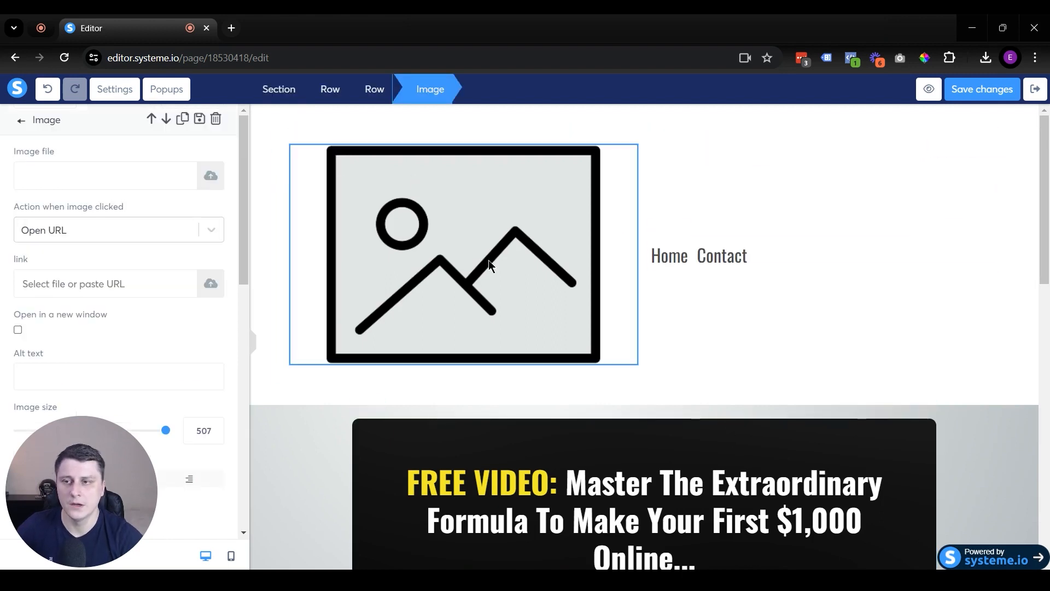
pyautogui.click(212, 178)
pyautogui.click(572, 178)
pyautogui.click(347, 258)
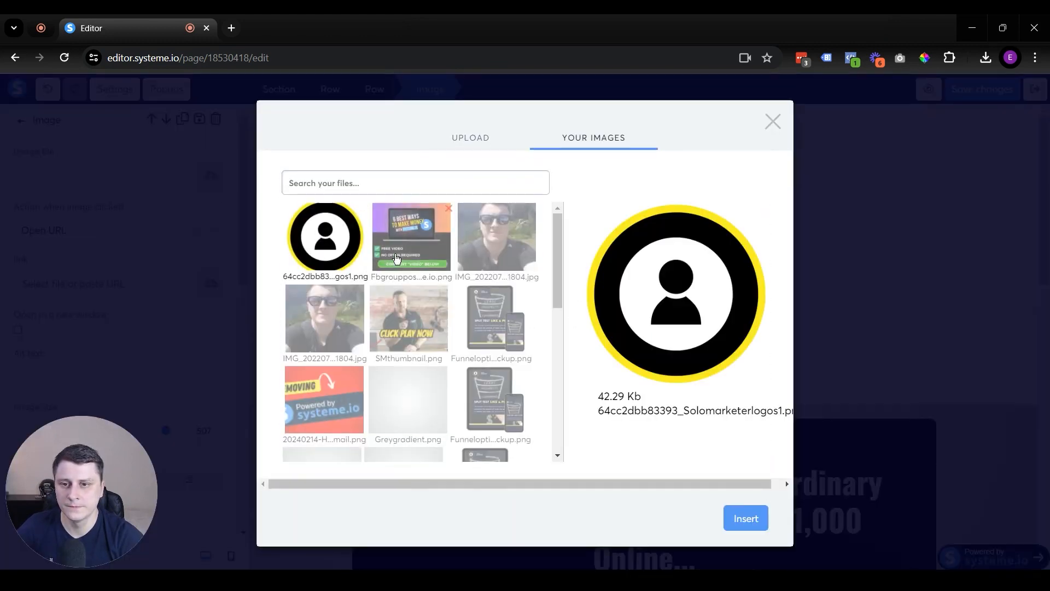
pyautogui.click(746, 512)
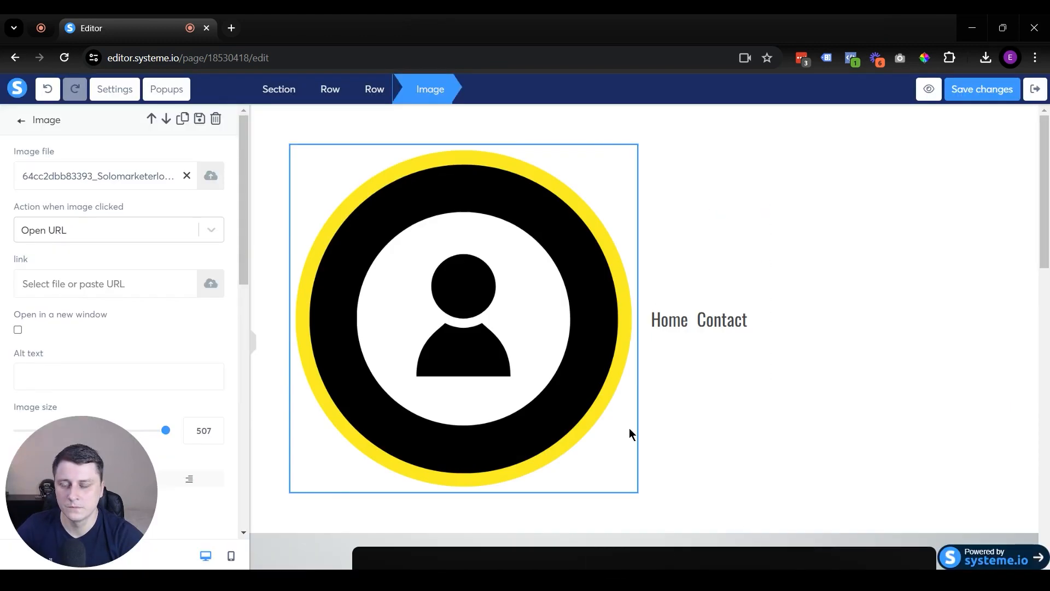
# Reduce the header logo's image size to 66 and align it left.
pyautogui.click(471, 322)
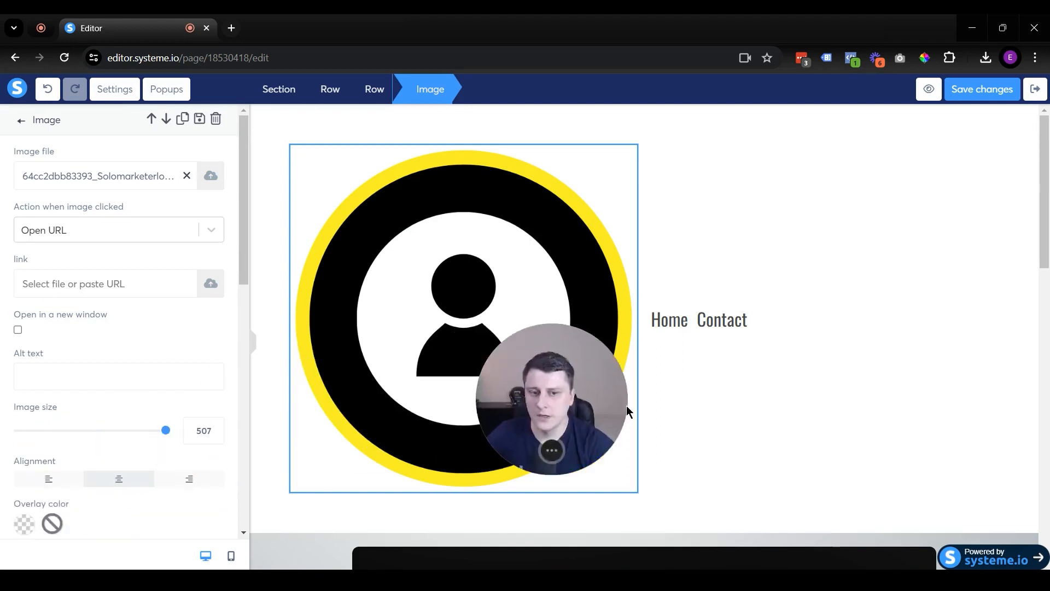
pyautogui.moveTo(164, 438); pyautogui.dragTo(38, 433)
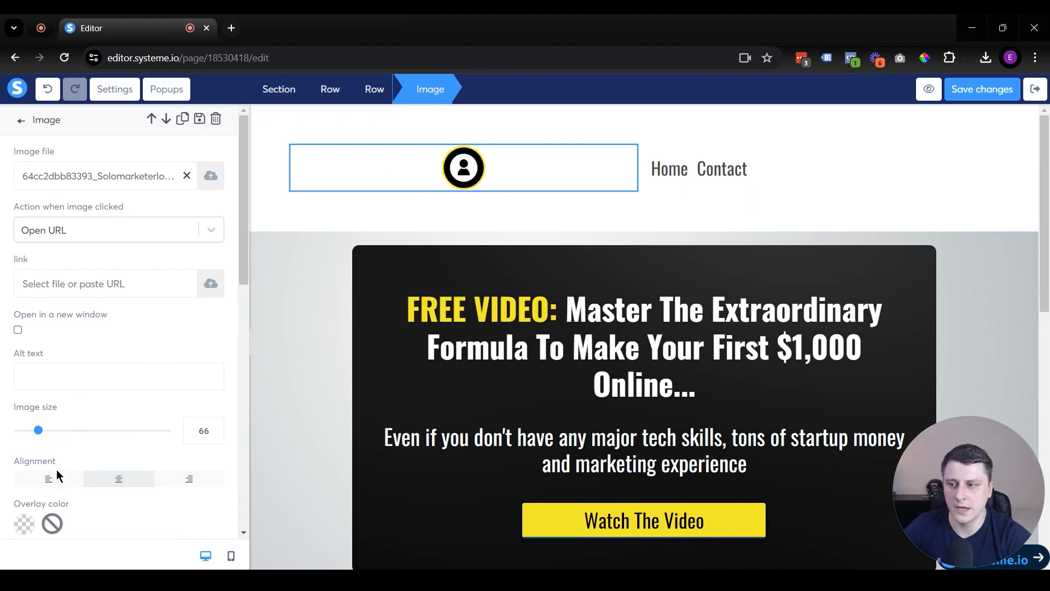
pyautogui.click(48, 478)
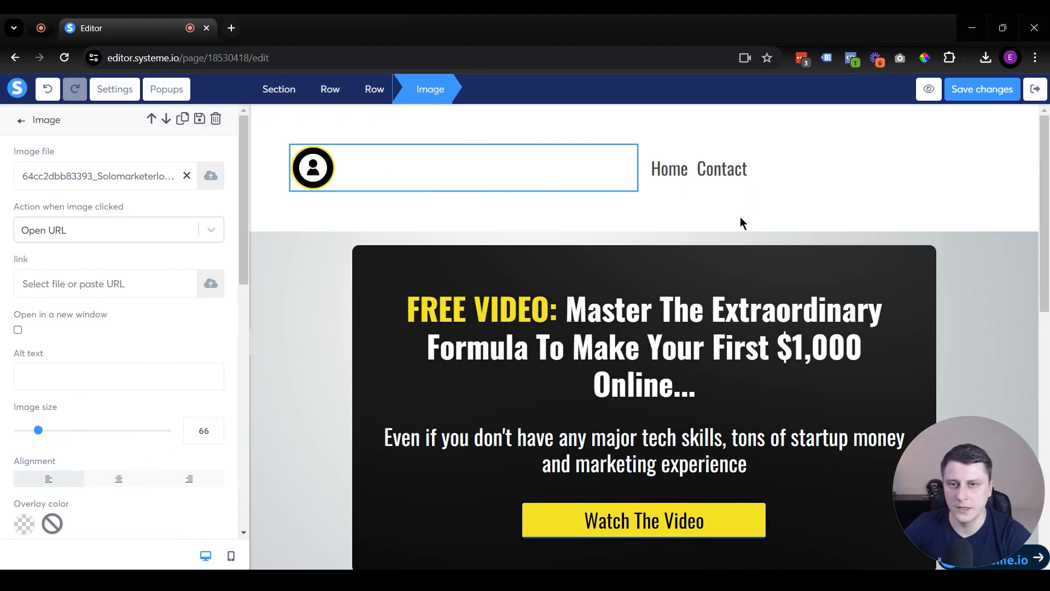
pyautogui.click(718, 224)
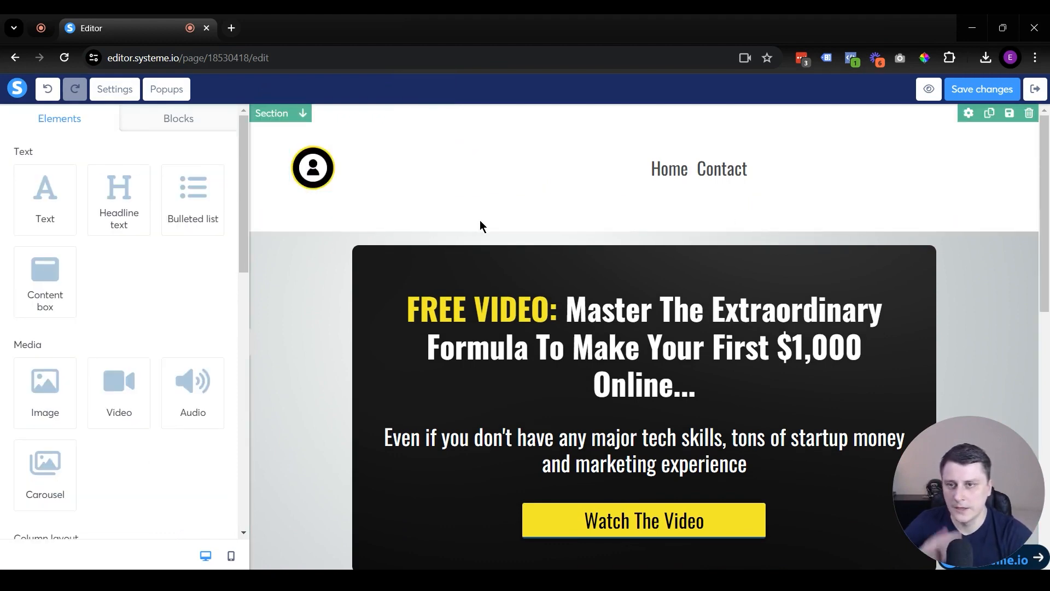
# Set the header section's padding to 0.
pyautogui.click(403, 224)
pyautogui.doubleClick(76, 249)
pyautogui.write('0')
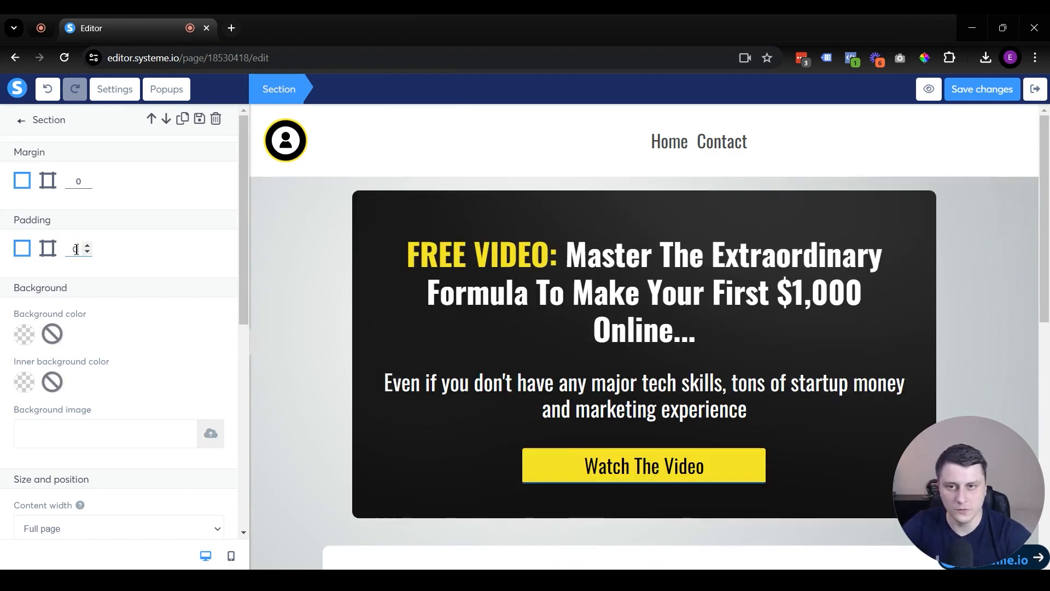
pyautogui.click(296, 231)
# Set the padding of the header's two-column row to 0.
pyautogui.click(371, 145)
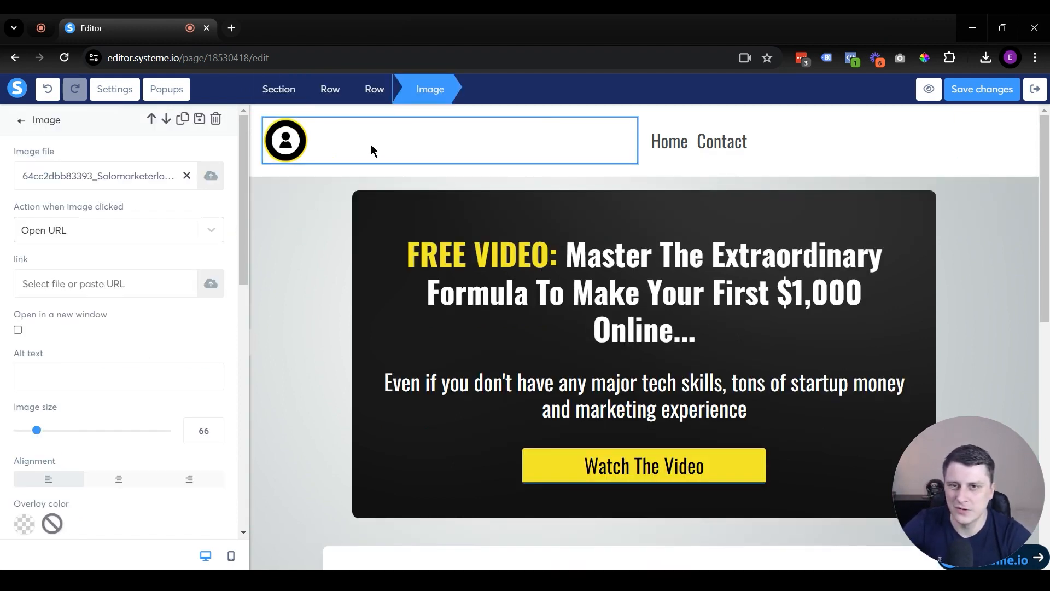
pyautogui.click(656, 172)
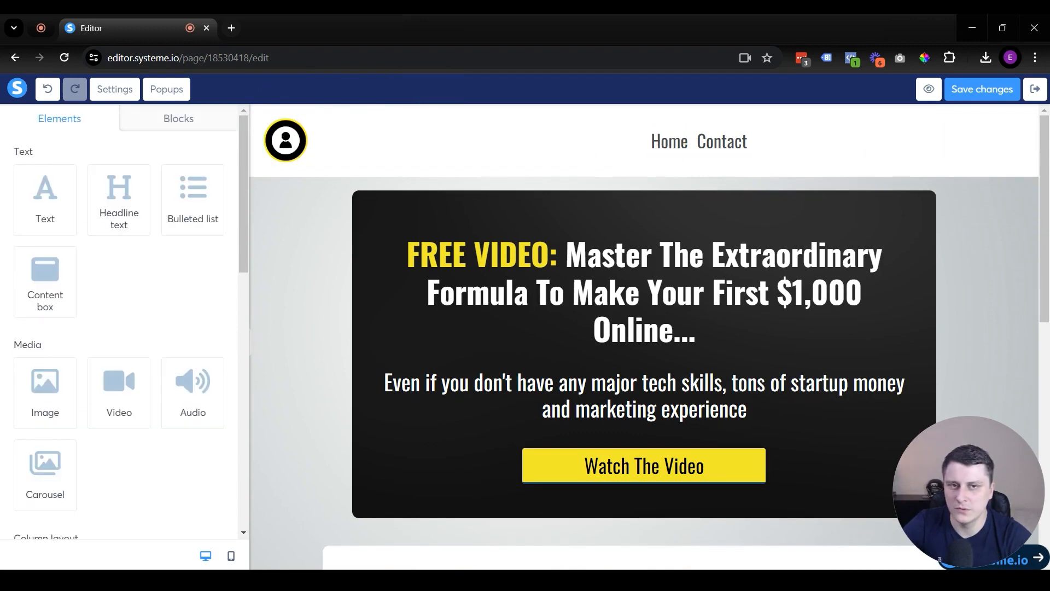
pyautogui.click(940, 124)
pyautogui.doubleClick(77, 249)
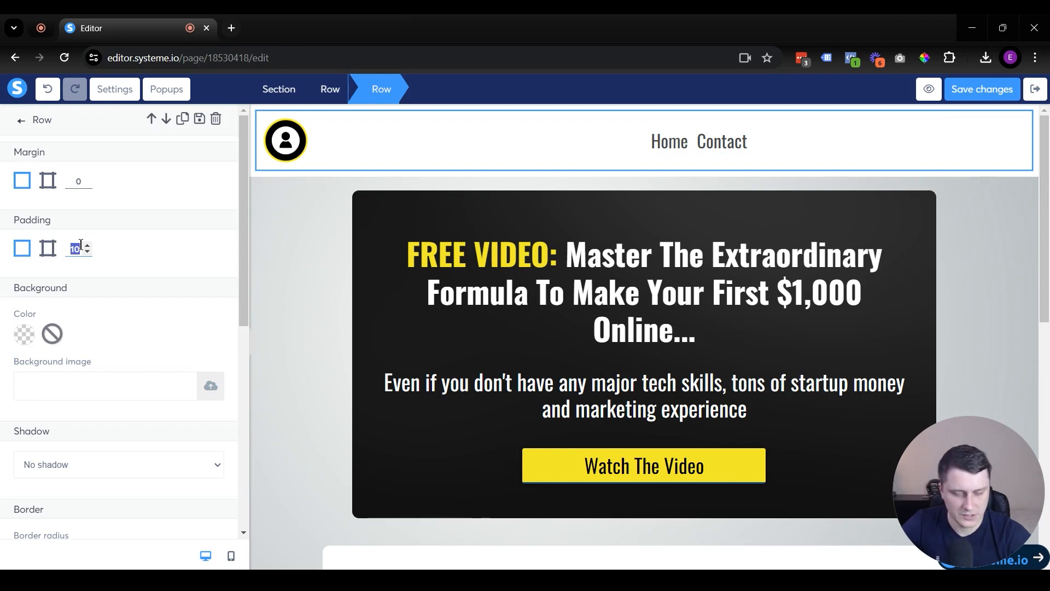
pyautogui.write('0')
pyautogui.click(283, 251)
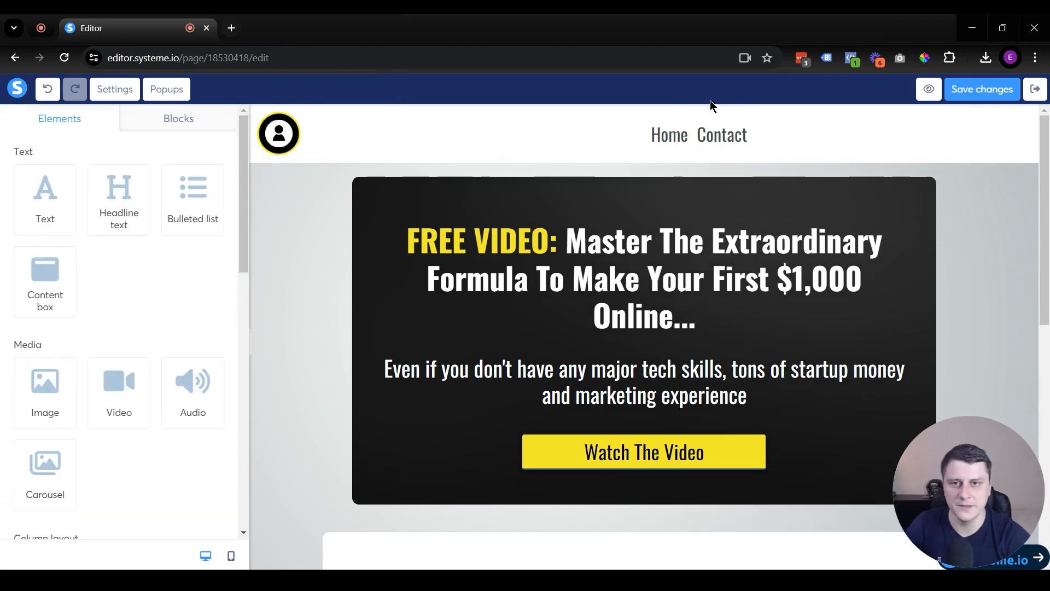
# Add a third item titled "Resources" to the header menu.
pyautogui.click(778, 136)
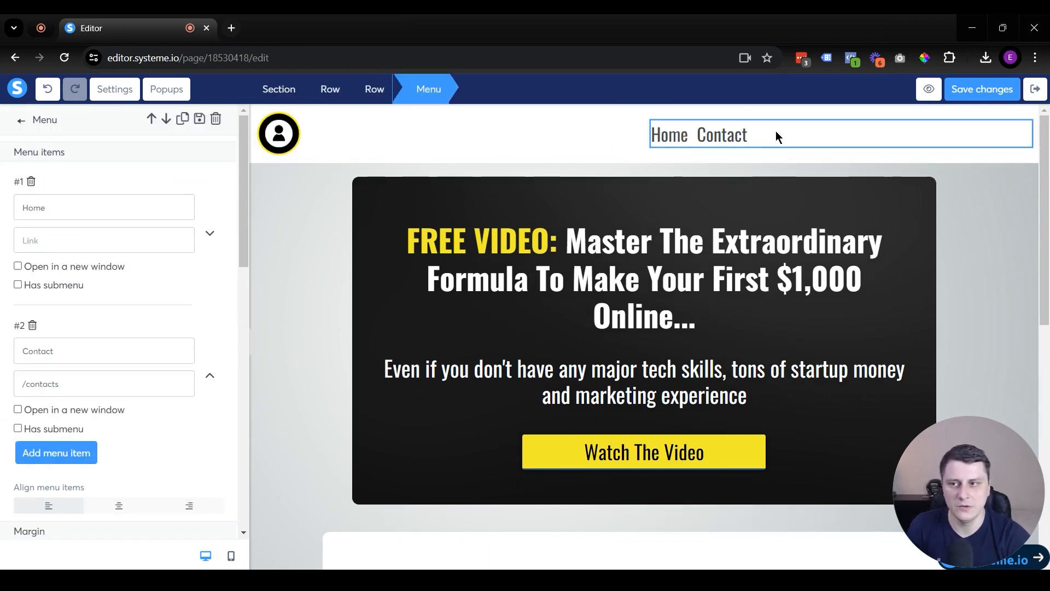
pyautogui.scroll(-2, 57, 427)
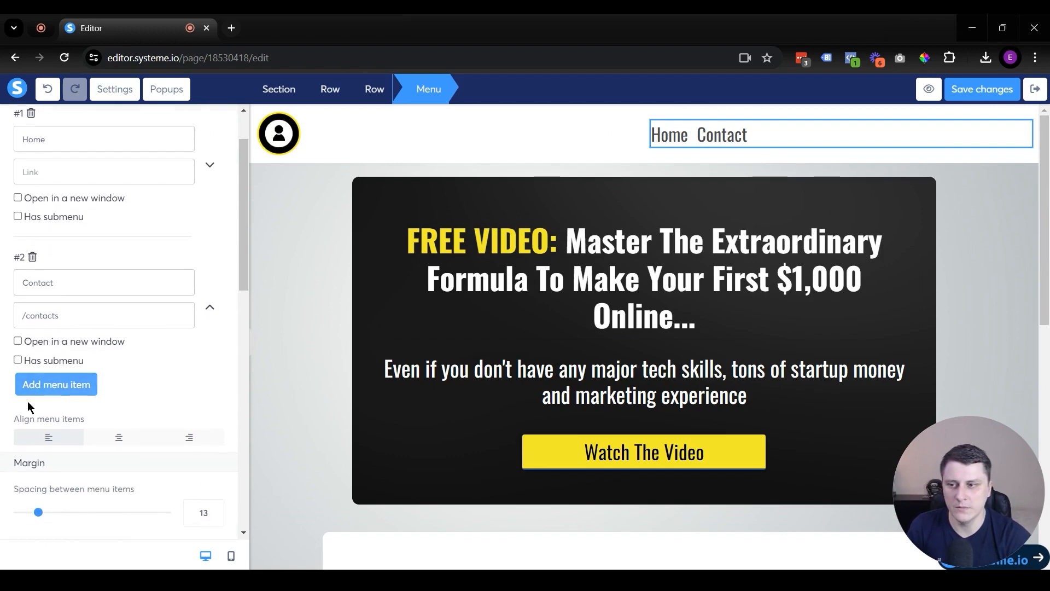
pyautogui.scroll(2, 225, 306)
pyautogui.scroll(-2, 195, 455)
pyautogui.scroll(2, 168, 373)
pyautogui.click(24, 246)
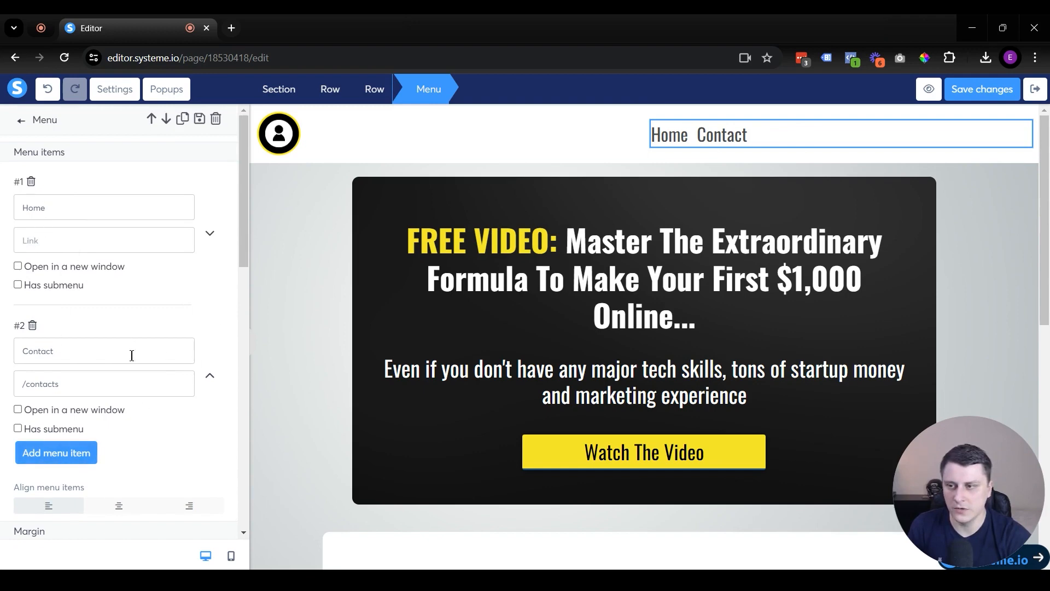
pyautogui.click(60, 454)
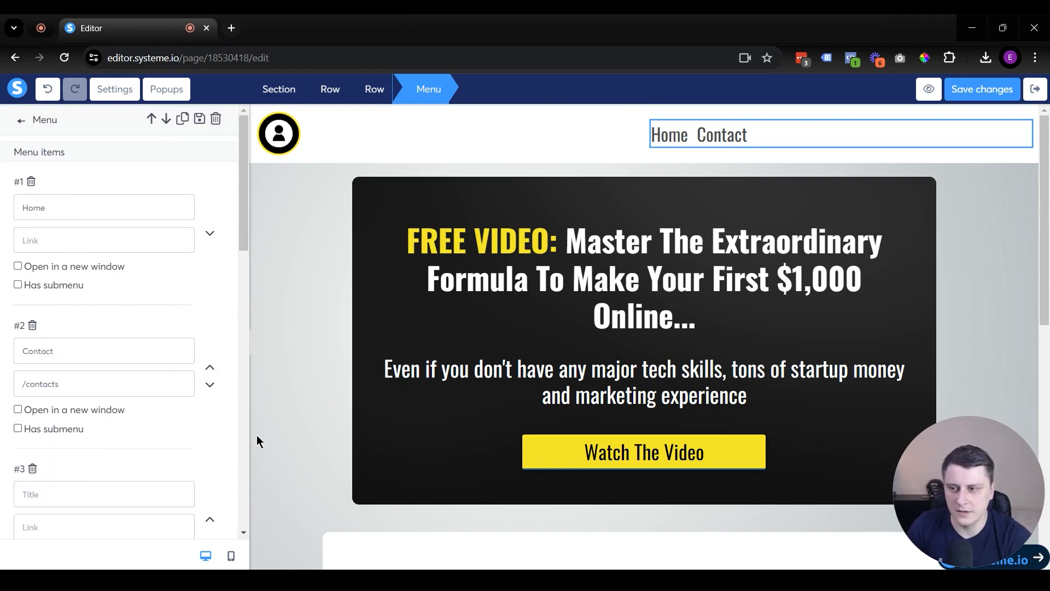
pyautogui.scroll(-3, 97, 422)
pyautogui.write('Resou')
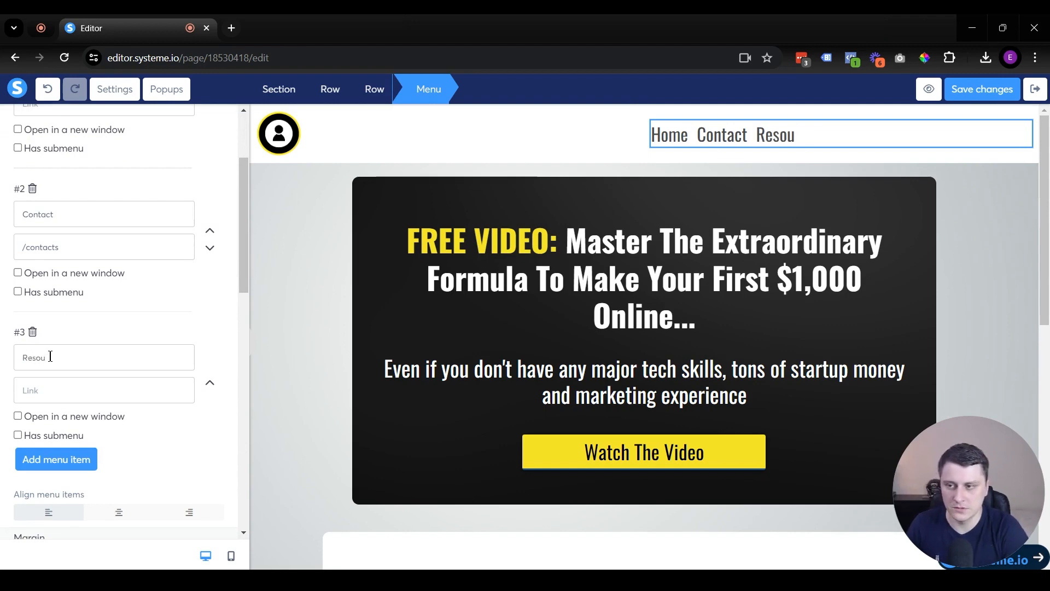
pyautogui.write('rces')
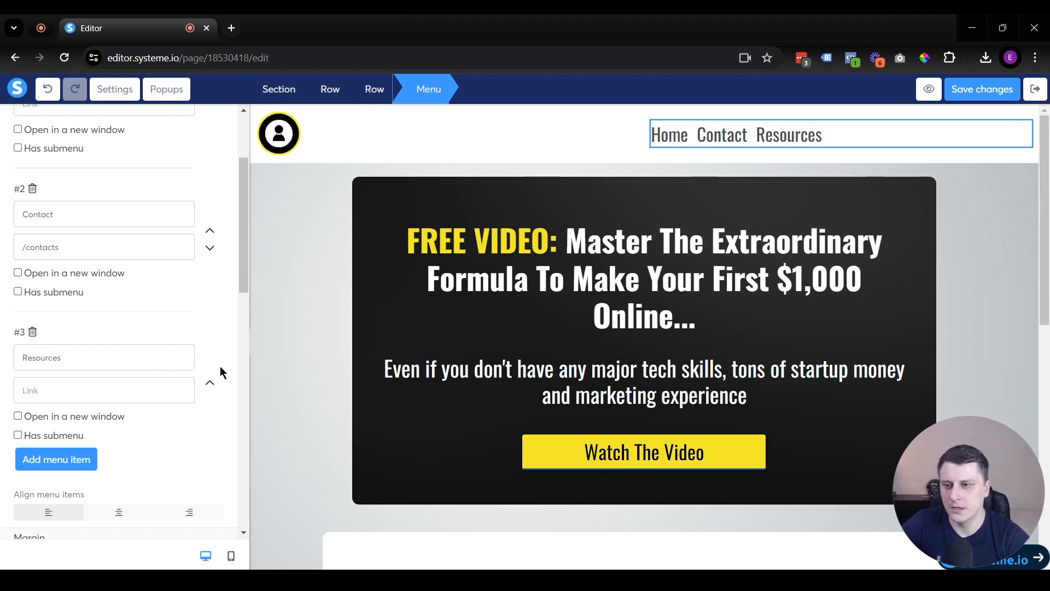
# Move the Resources menu item ahead of Contact and return it to the end of the menu.
pyautogui.click(210, 383)
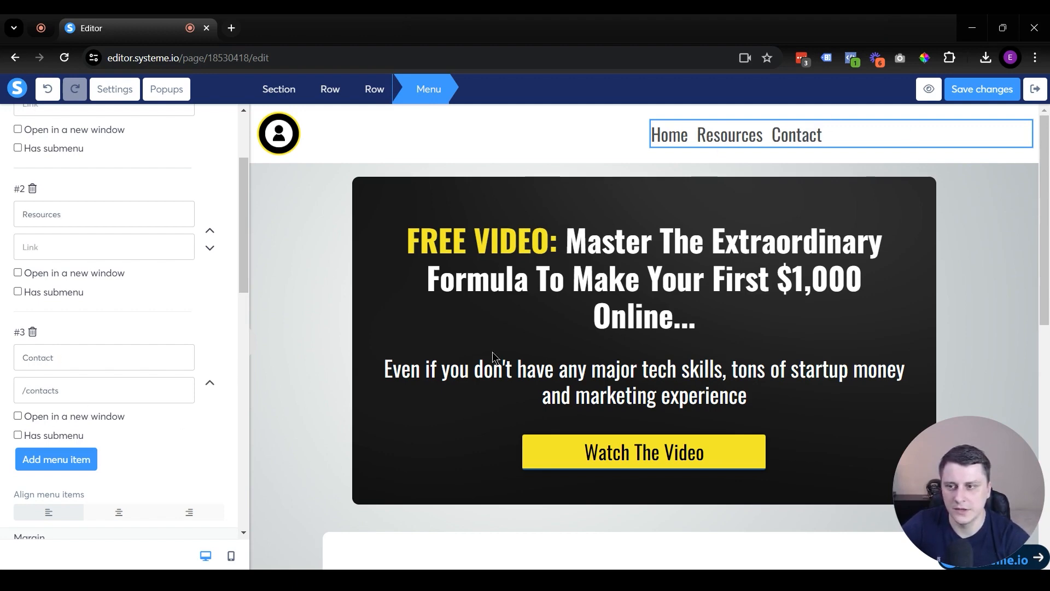
pyautogui.click(209, 247)
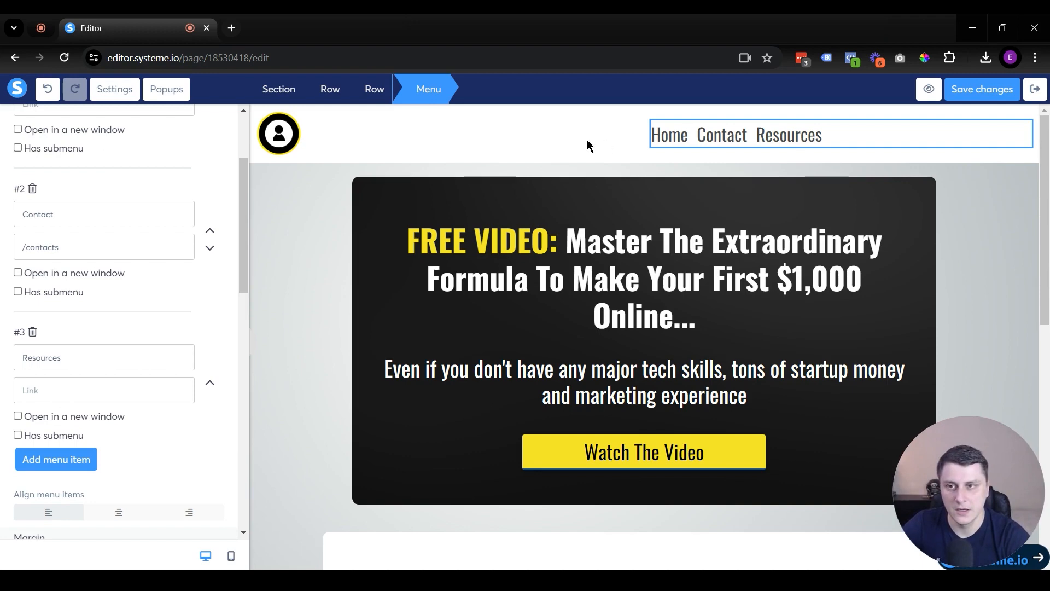
pyautogui.click(971, 211)
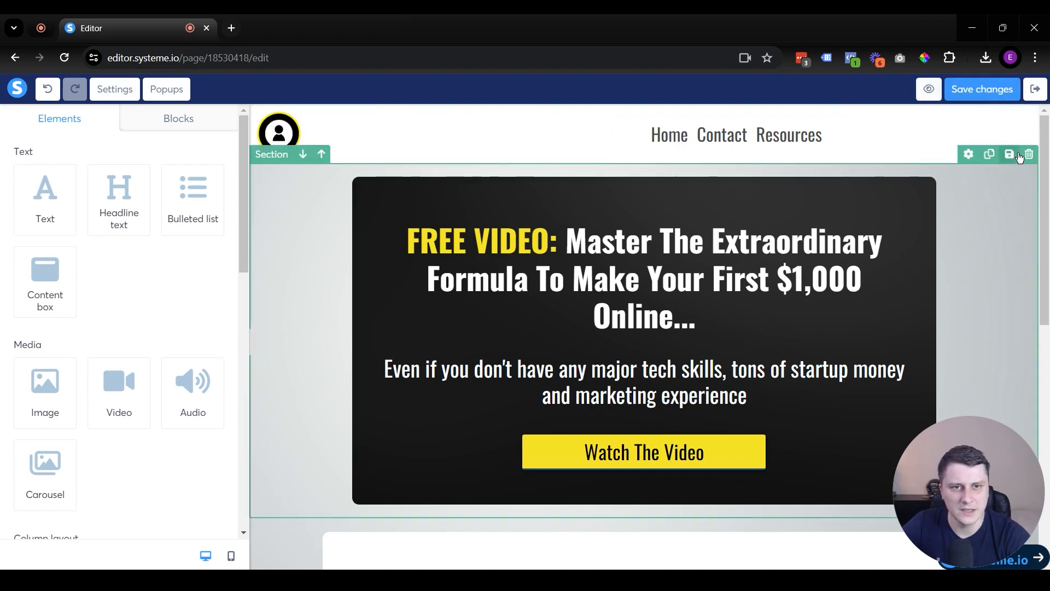
# Set the margin of the header's two-column row to 10.
pyautogui.click(939, 164)
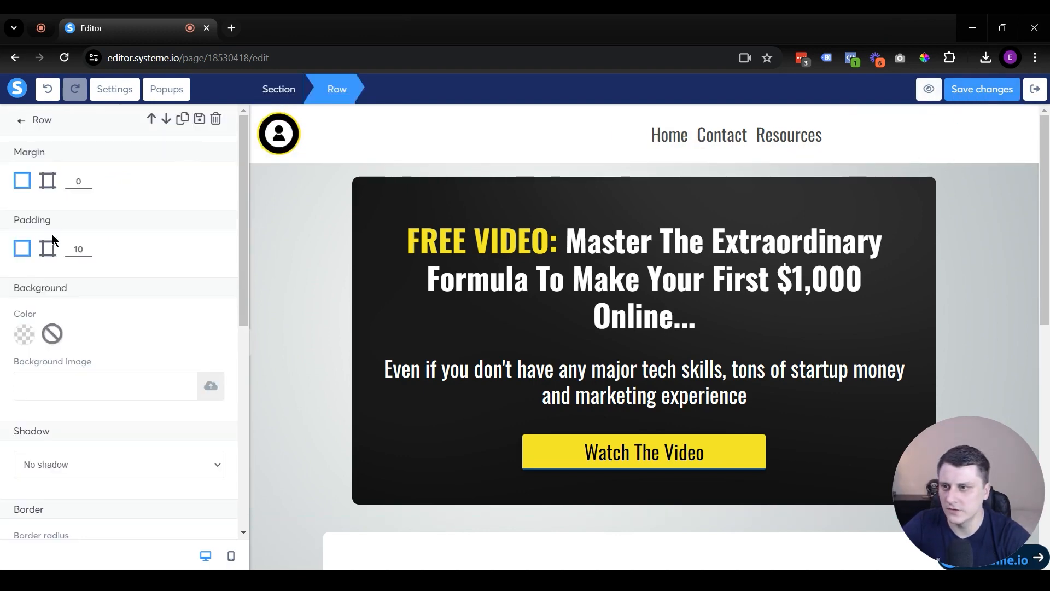
pyautogui.click(74, 180)
pyautogui.write('10')
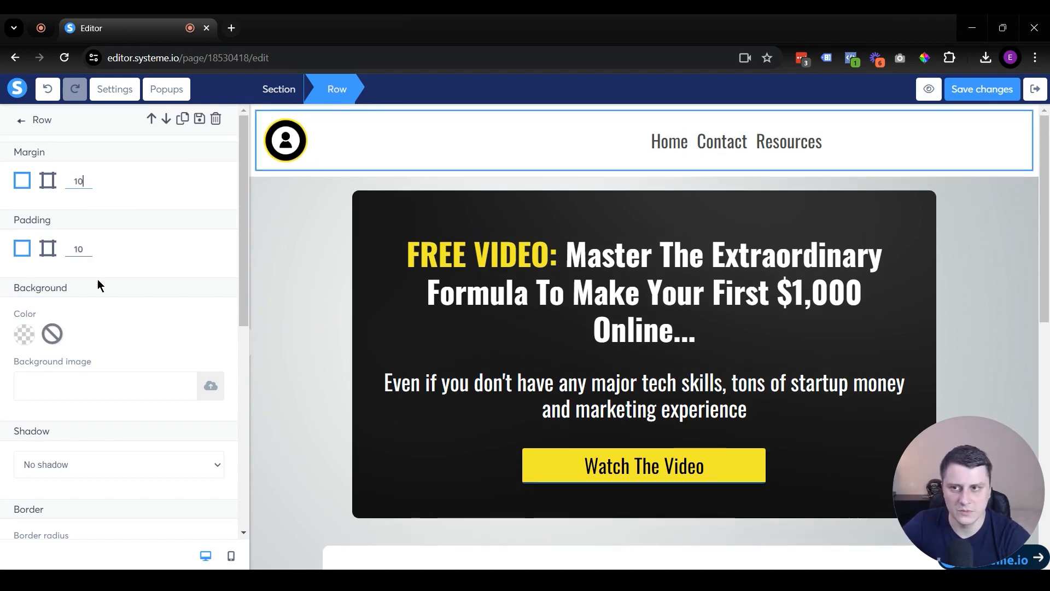
pyautogui.click(281, 250)
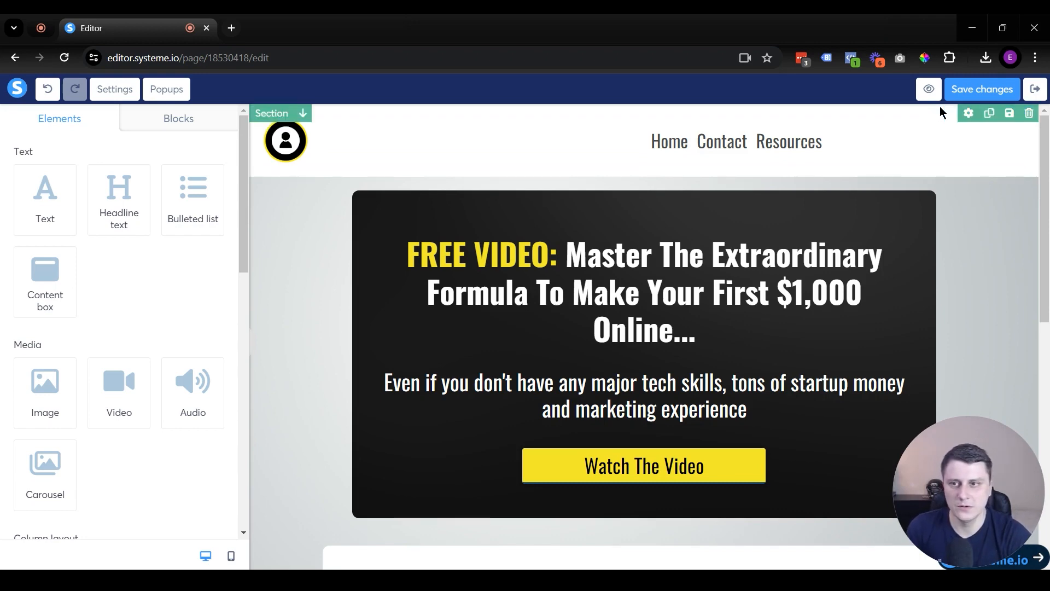
# Save the header section as a master block titled "Navigation bar".
pyautogui.click(1009, 113)
pyautogui.write('Navigation bar')
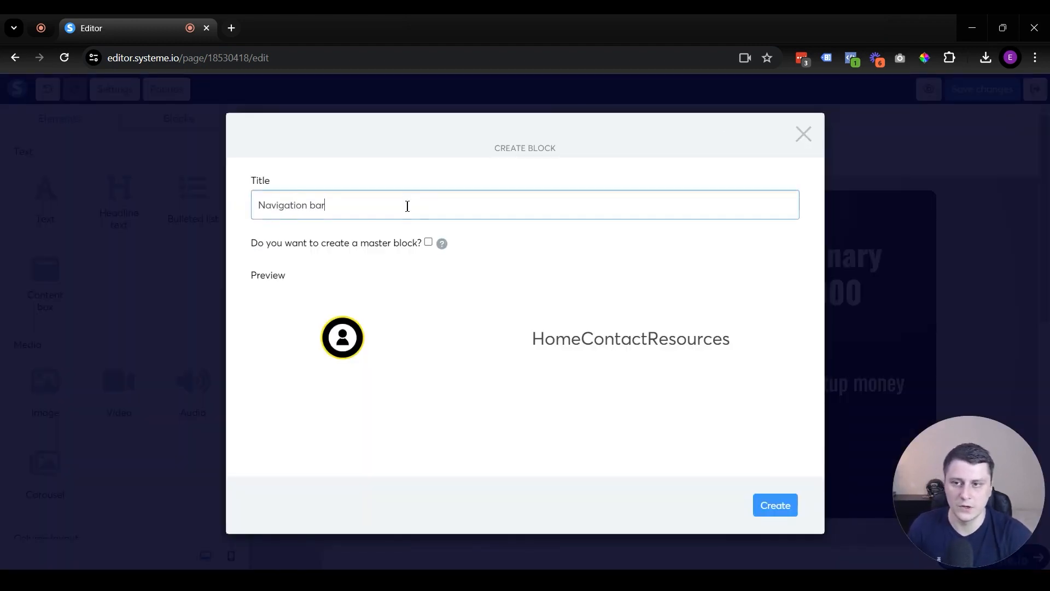
pyautogui.moveTo(443, 244)
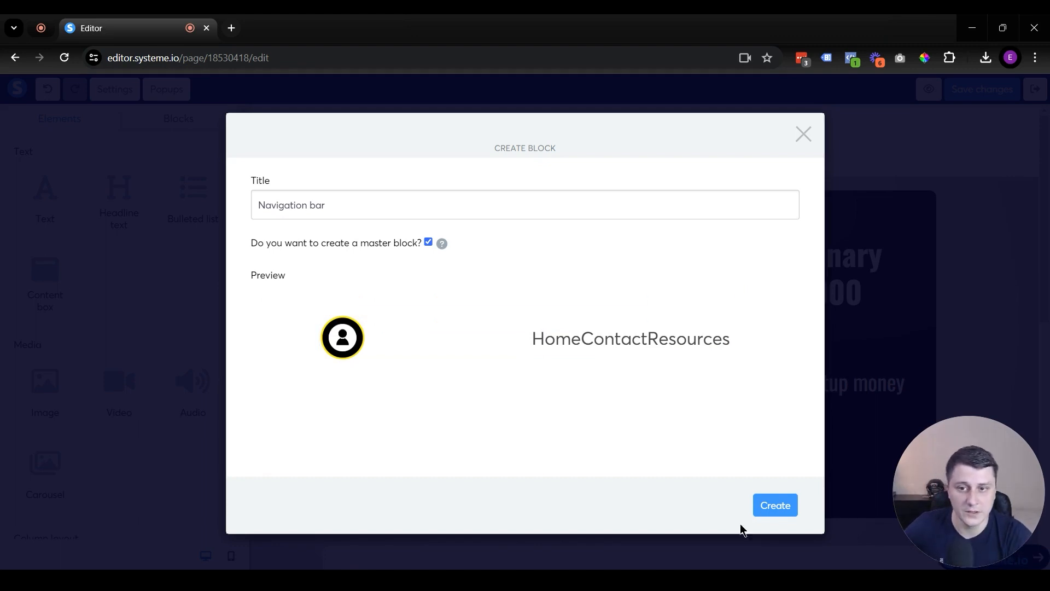
pyautogui.click(790, 512)
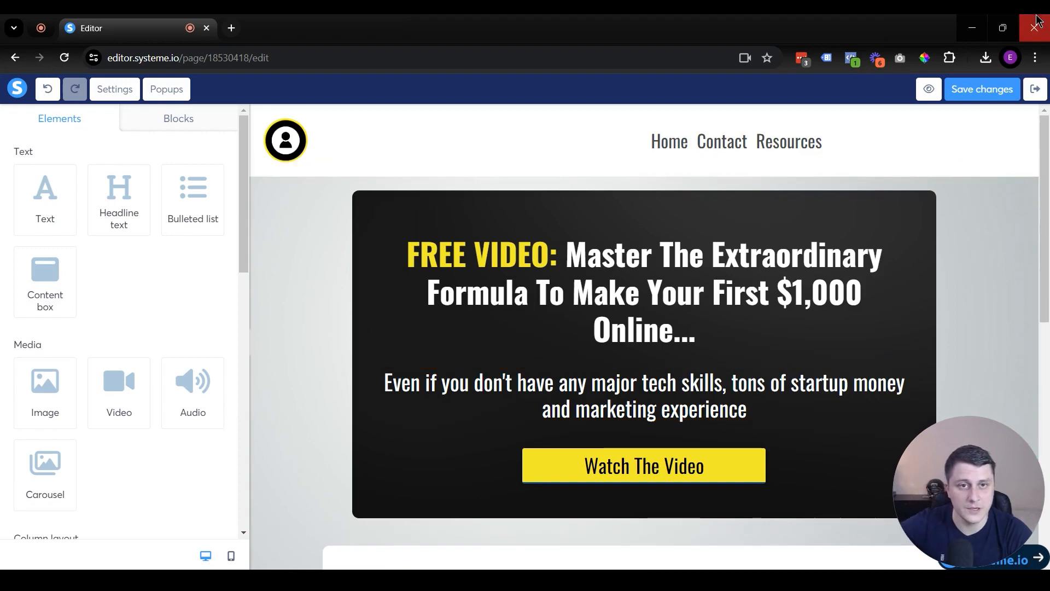
# Save the squeeze page, leave its editor and open the "Bridge to affiliate offer" page for editing.
pyautogui.click(994, 91)
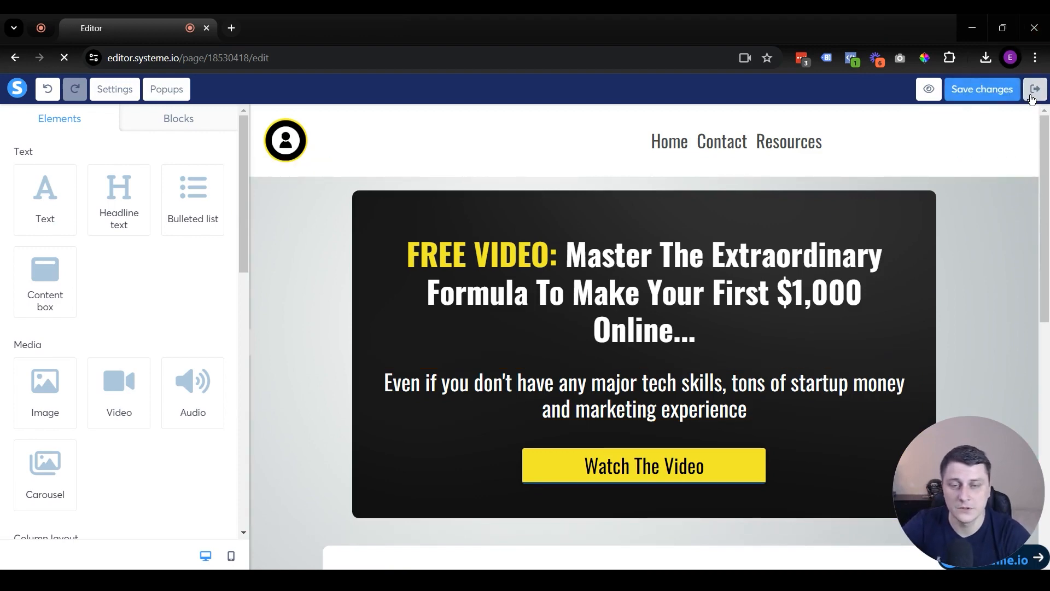
pyautogui.click(1035, 89)
pyautogui.click(155, 232)
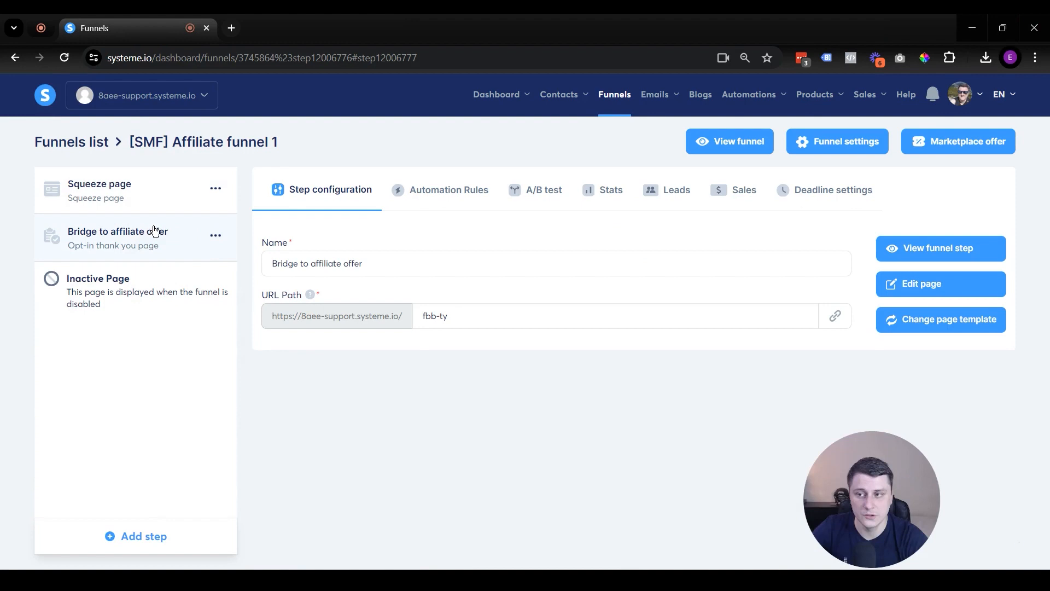
pyautogui.click(930, 284)
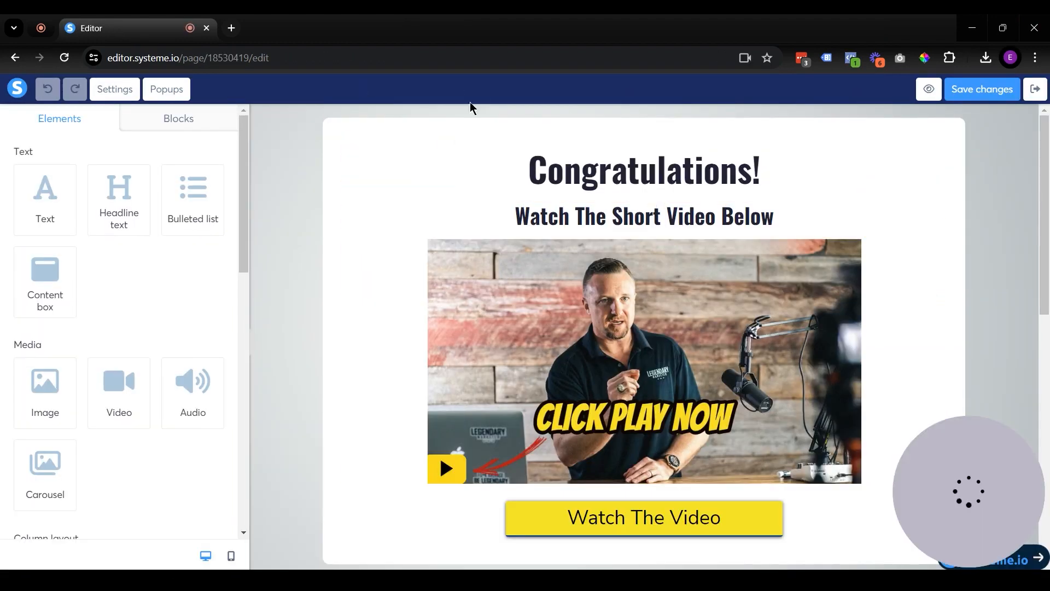
# Insert the "Navigation bar" master block above the Congratulations section of the bridge page.
pyautogui.click(188, 118)
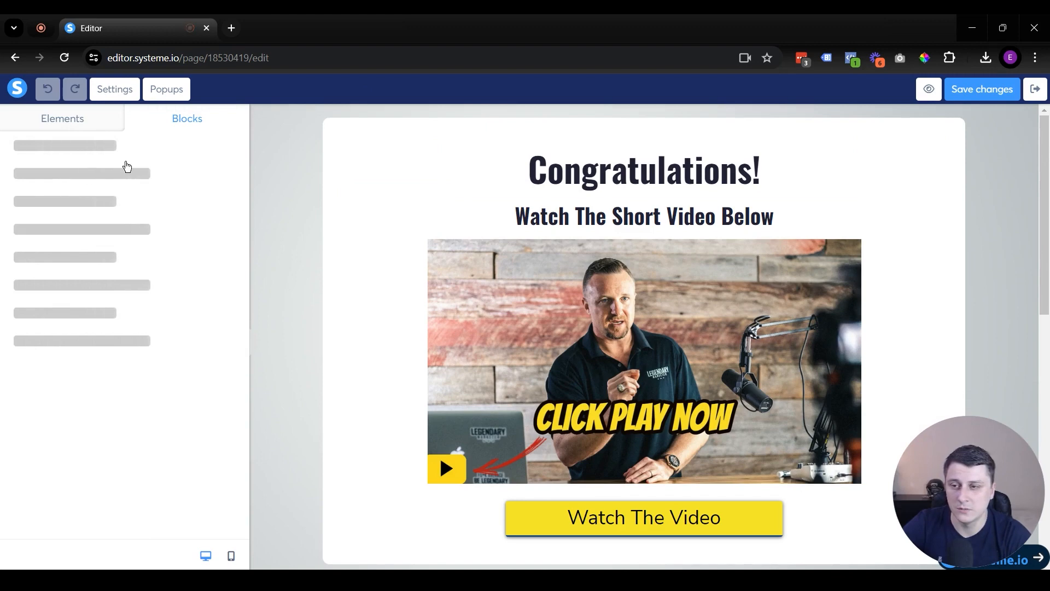
pyautogui.click(29, 148)
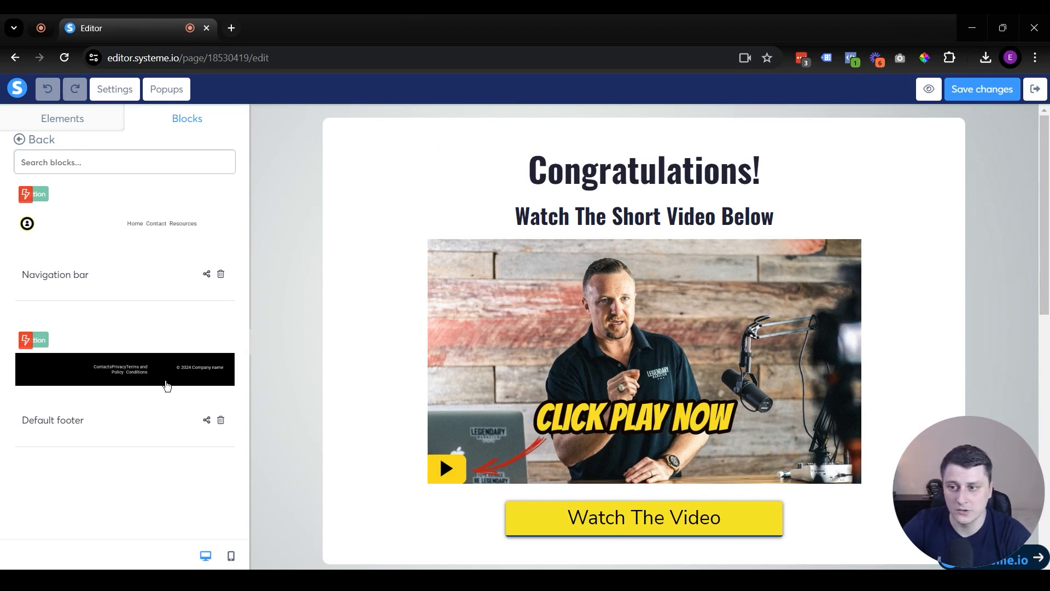
pyautogui.moveTo(120, 232); pyautogui.dragTo(635, 116)
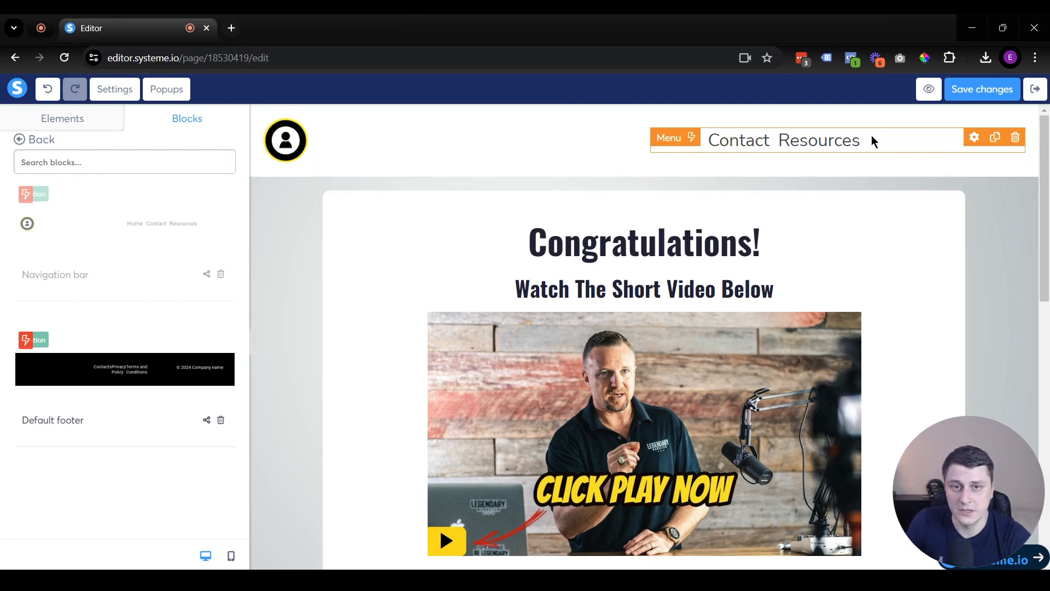
# Add a fourth item titled "About us" to the navigation bar's menu and save the bridge page.
pyautogui.click(894, 141)
pyautogui.scroll(-6, 68, 405)
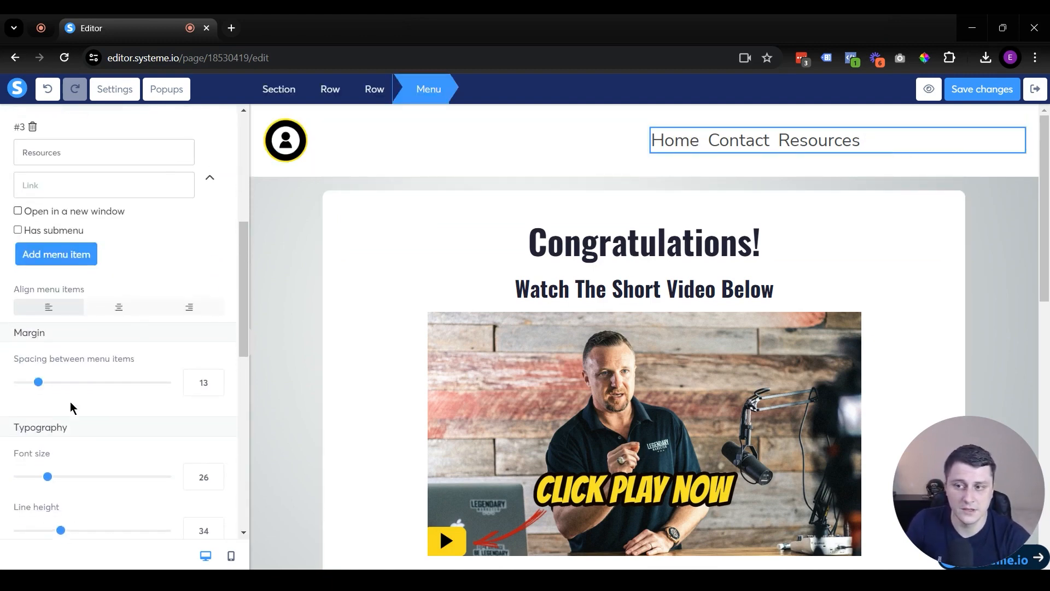
pyautogui.click(58, 259)
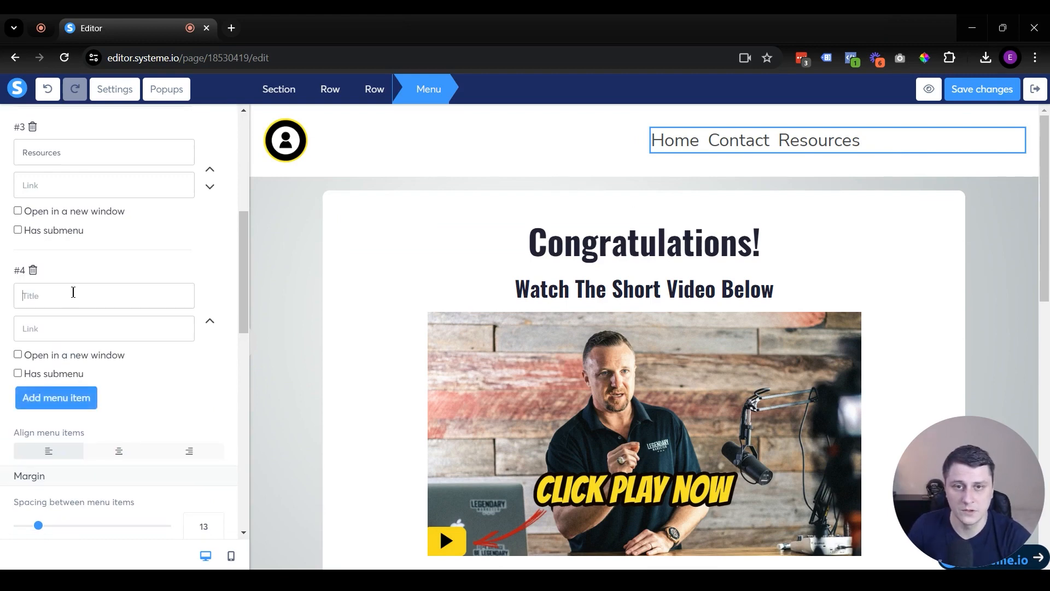
pyautogui.click(73, 292)
pyautogui.write('About us')
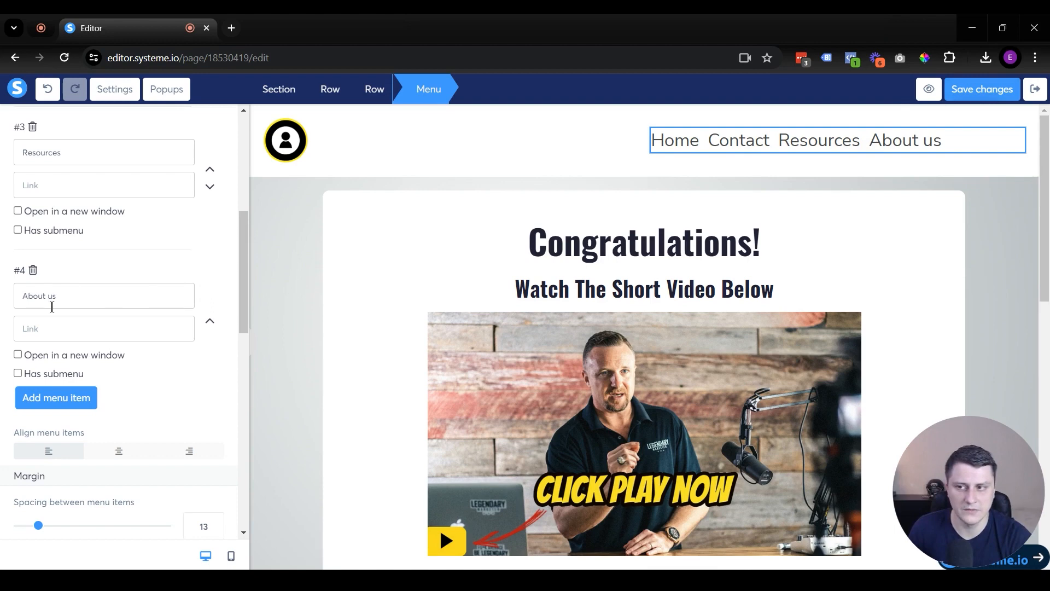
pyautogui.click(963, 97)
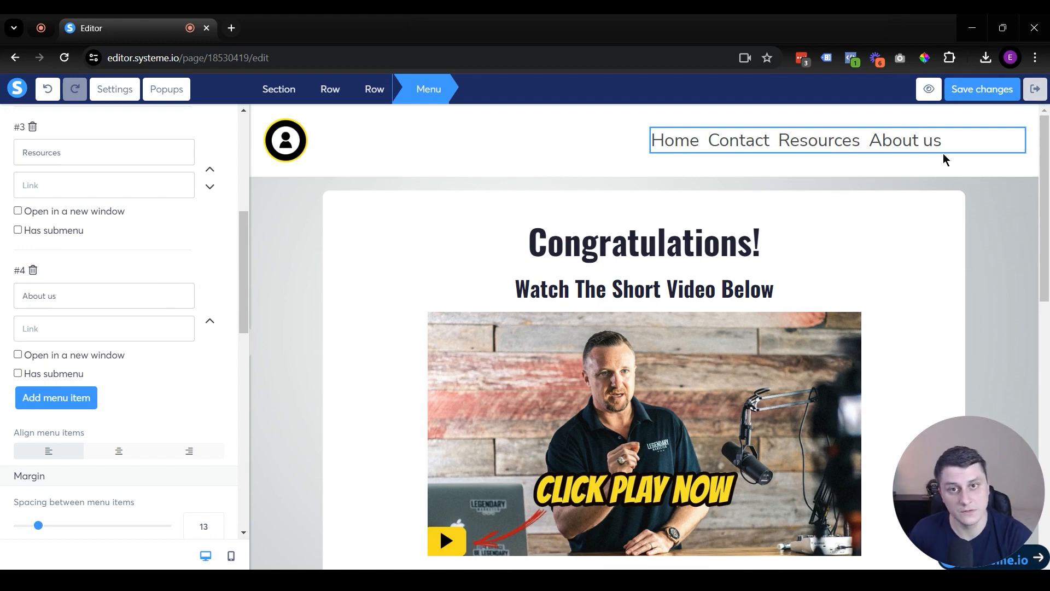
# Leave the bridge page and open the funnel's squeeze page for editing.
pyautogui.click(1034, 90)
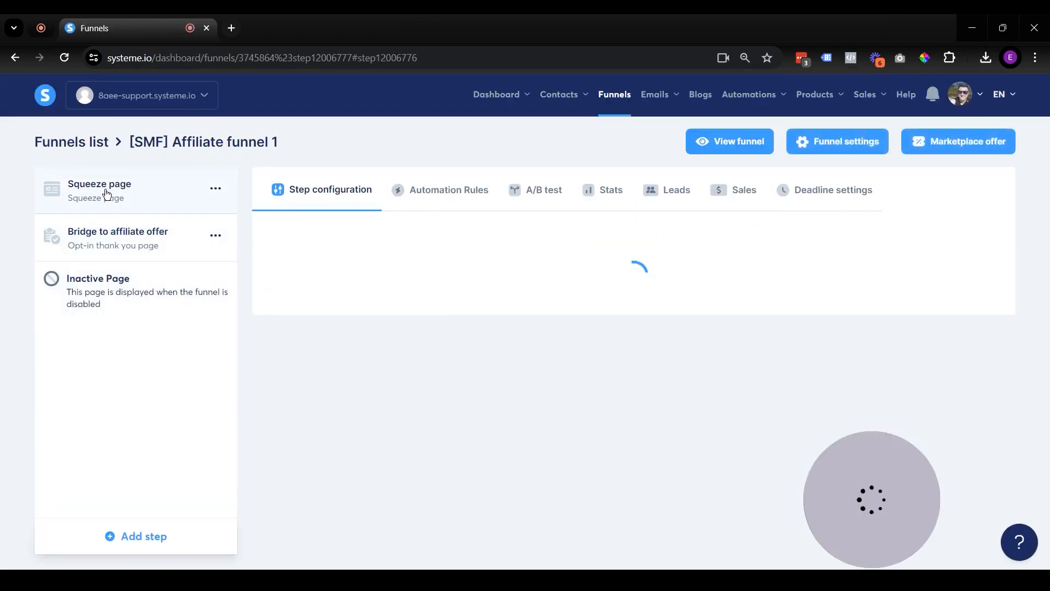
pyautogui.click(98, 193)
pyautogui.click(930, 284)
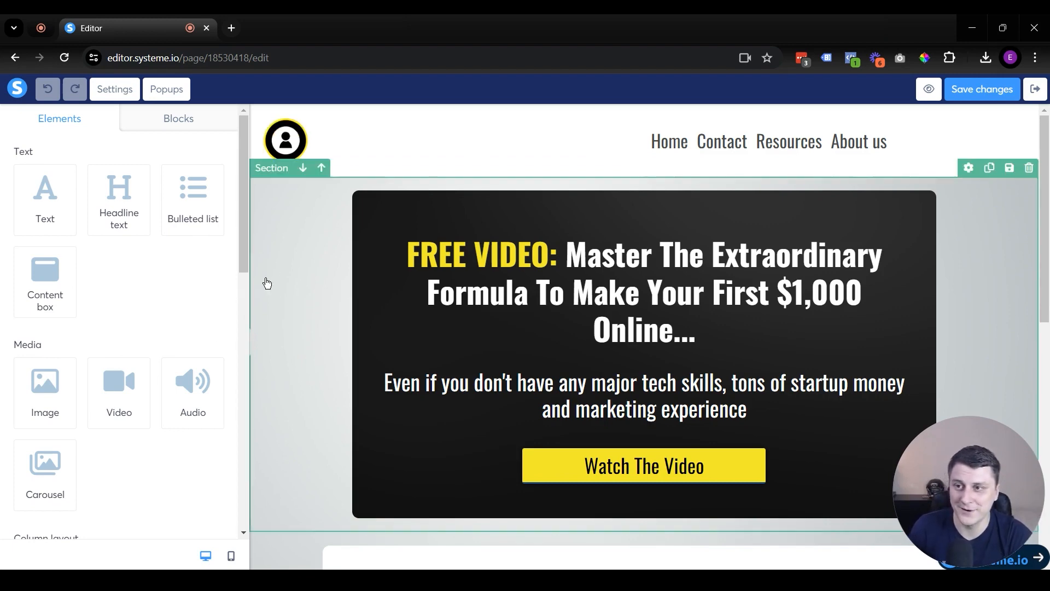
pyautogui.click(194, 122)
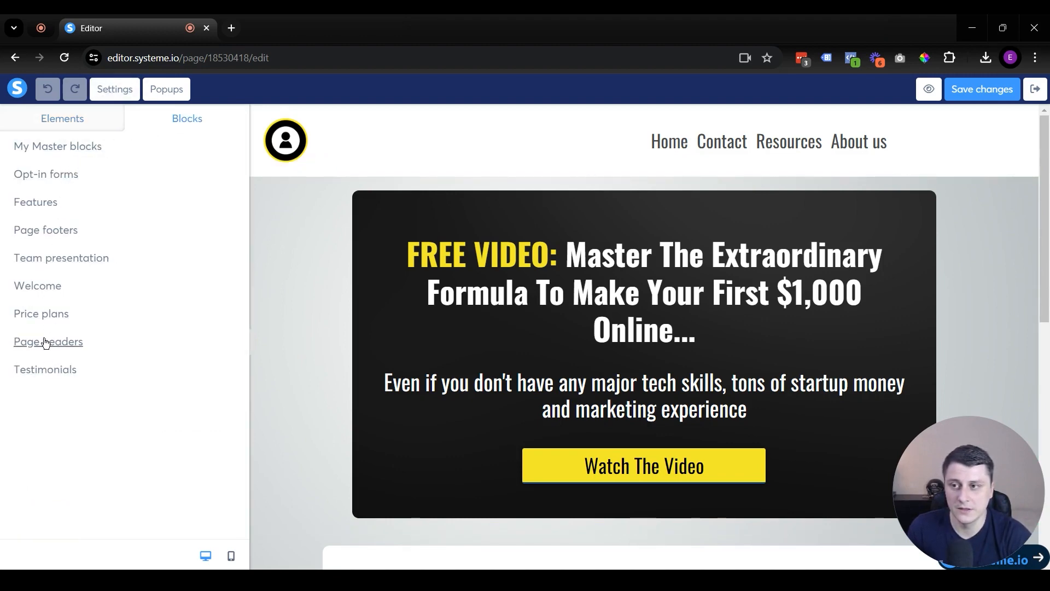
pyautogui.click(40, 181)
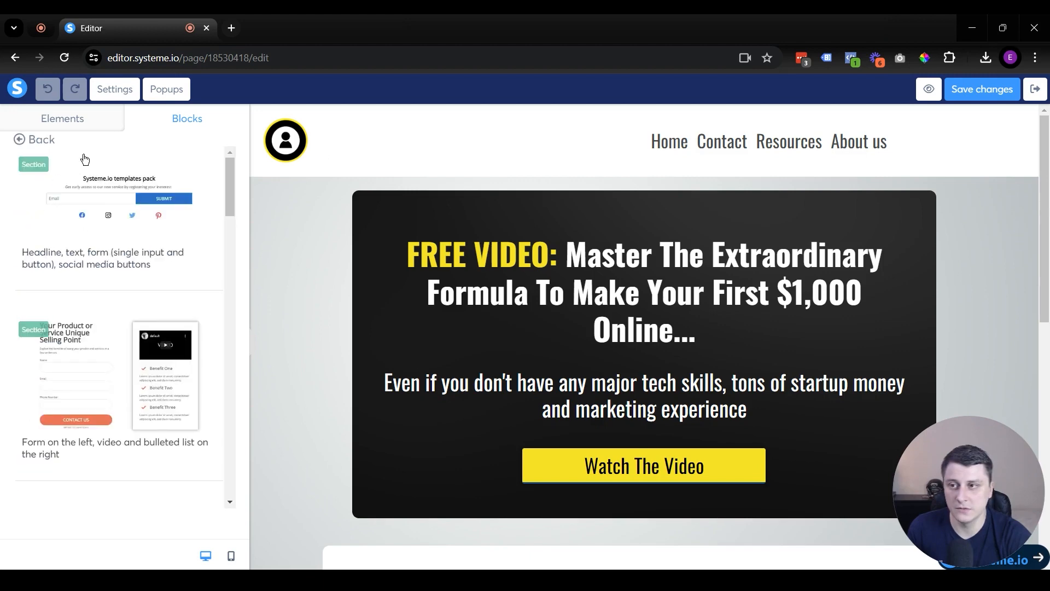
pyautogui.click(34, 140)
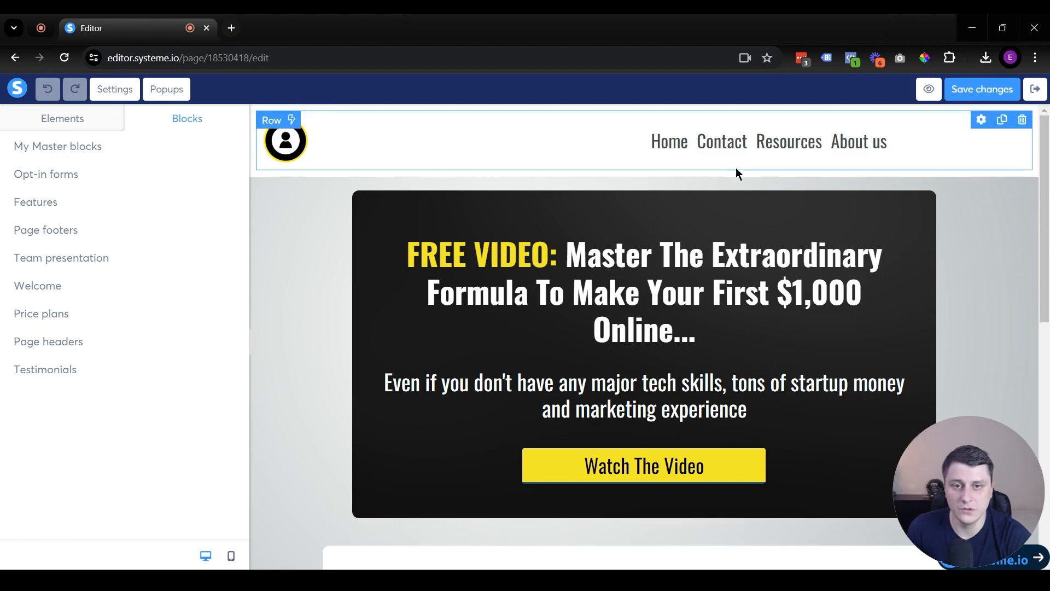
# Save the "FREE VIDEO" banner section as a regular block titled "TEST block" and save the page.
pyautogui.click(1009, 168)
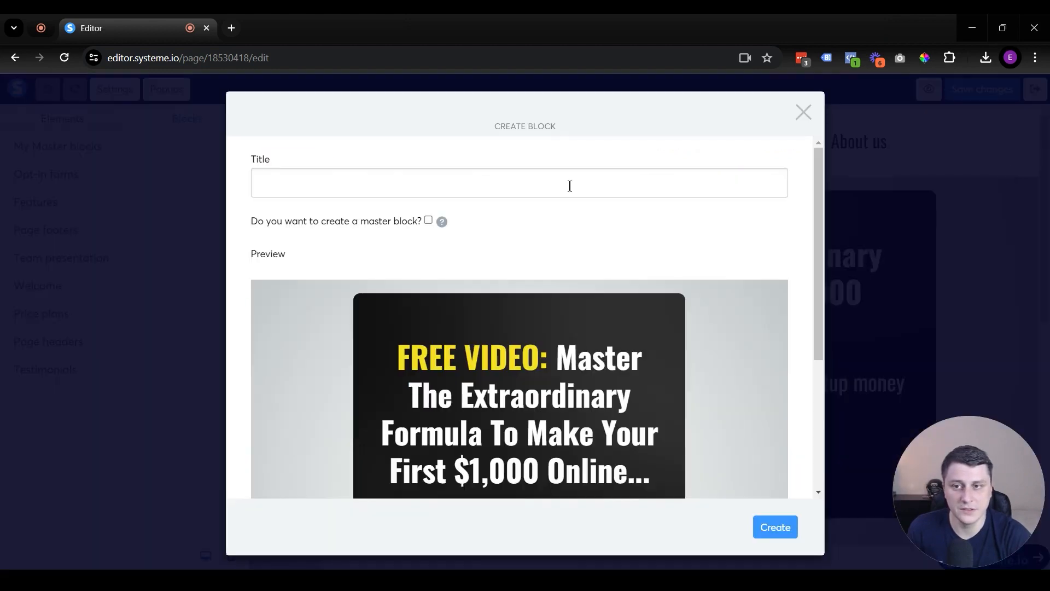
pyautogui.click(362, 194)
pyautogui.write('TEST block')
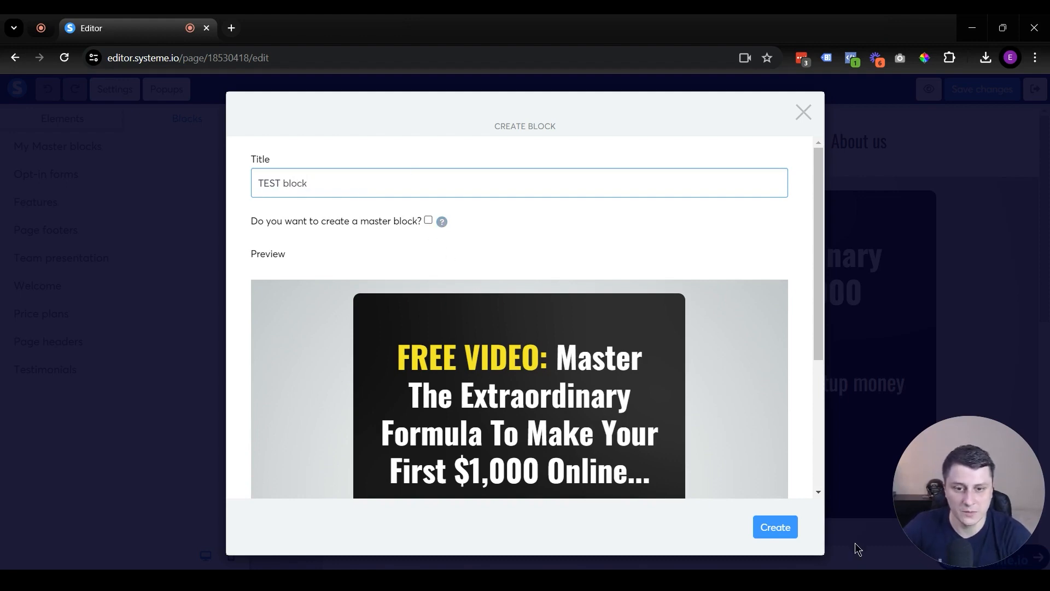
pyautogui.click(776, 535)
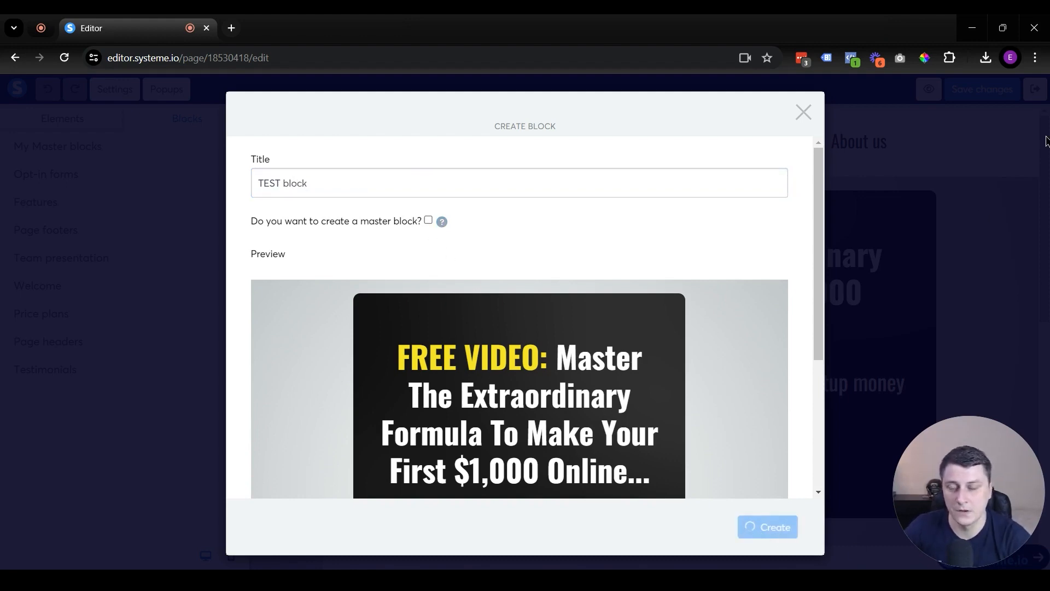
pyautogui.click(930, 350)
pyautogui.scroll(-5, 769, 499)
pyautogui.scroll(5, 673, 446)
pyautogui.click(969, 94)
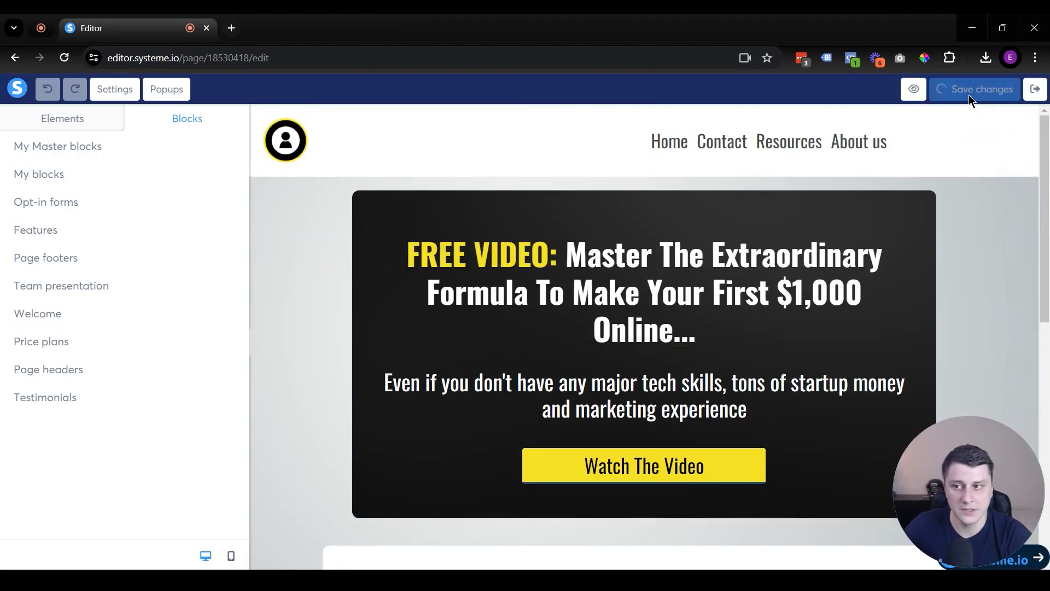
# Examine the saved block under My blocks and the ready-made Testimonials blocks.
pyautogui.click(31, 175)
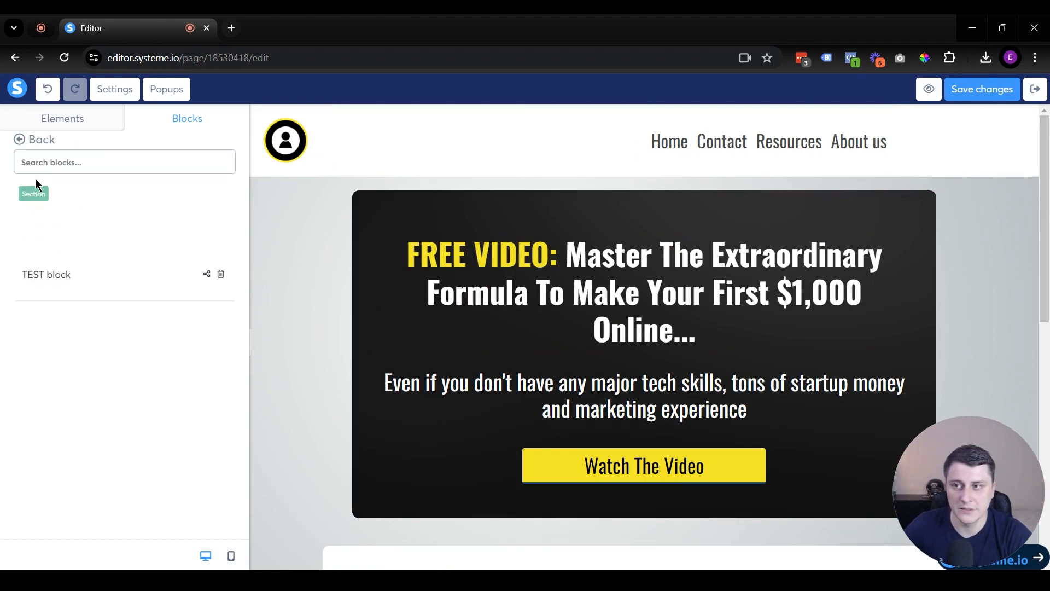
pyautogui.click(22, 139)
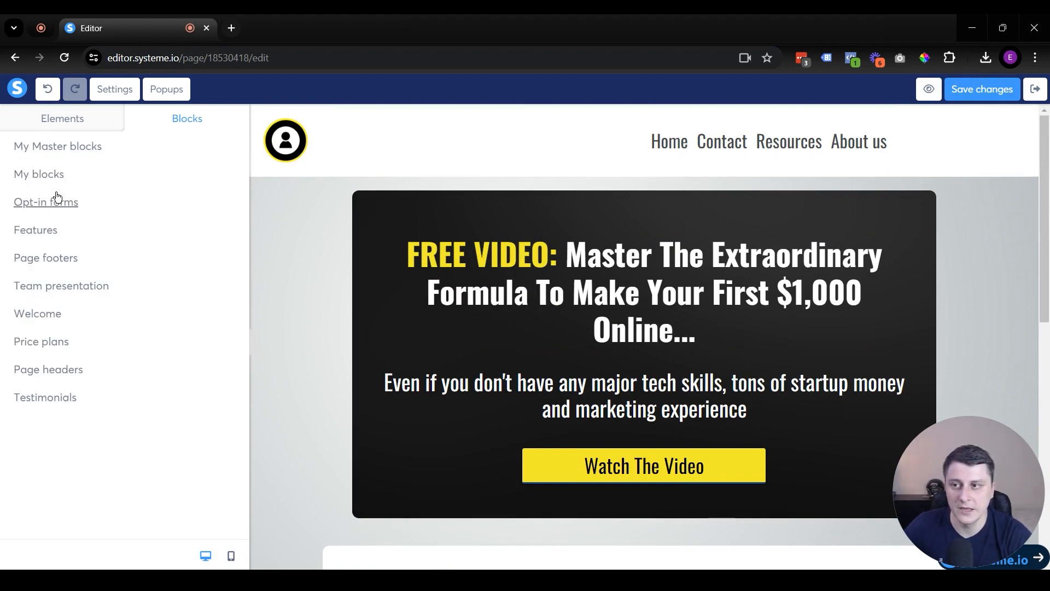
pyautogui.click(32, 174)
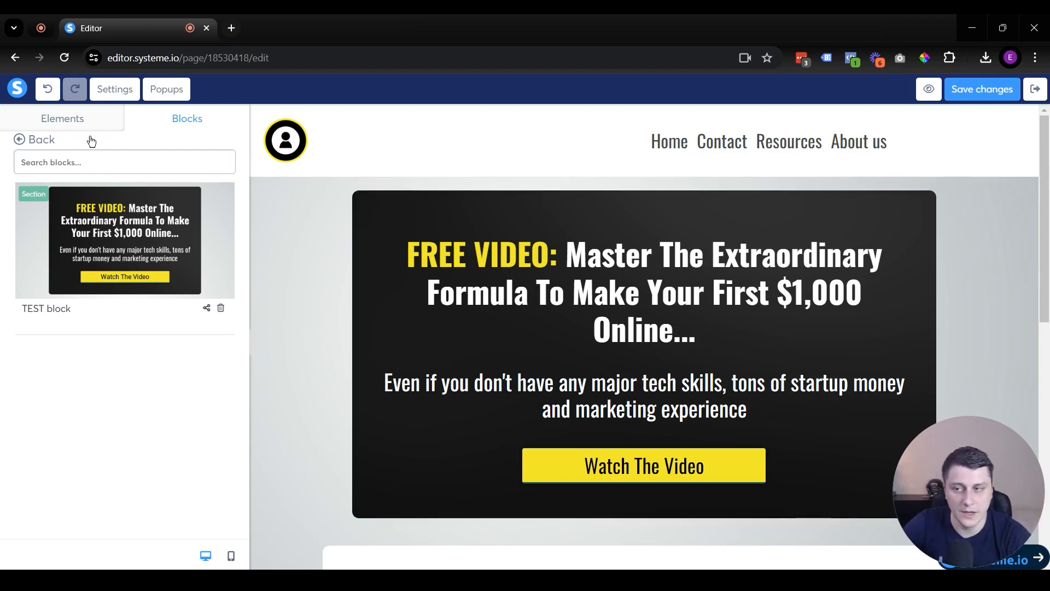
pyautogui.click(36, 146)
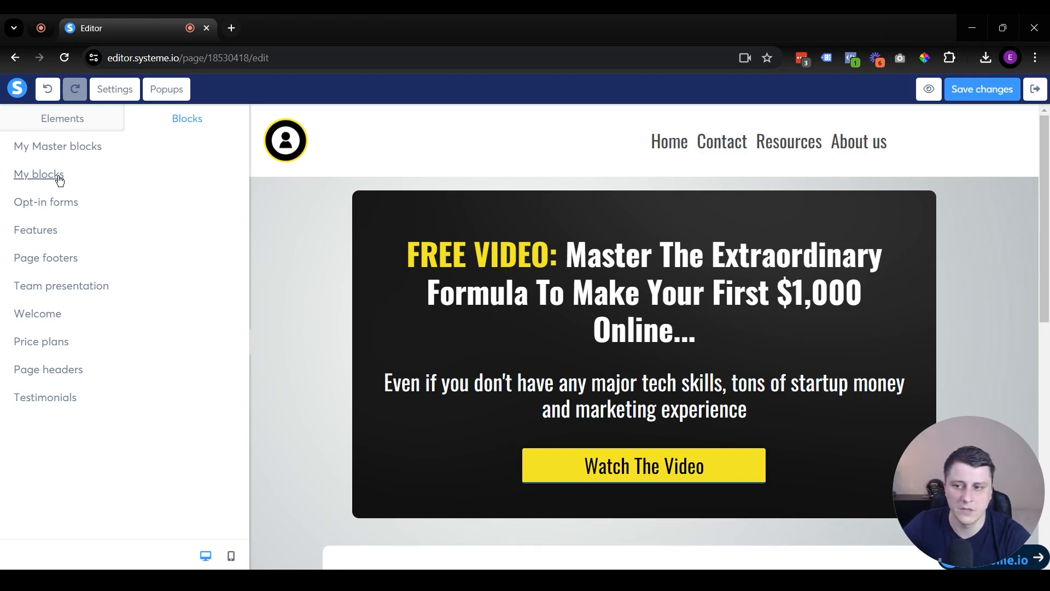
pyautogui.click(64, 405)
pyautogui.scroll(-5, 76, 290)
pyautogui.scroll(2, 88, 297)
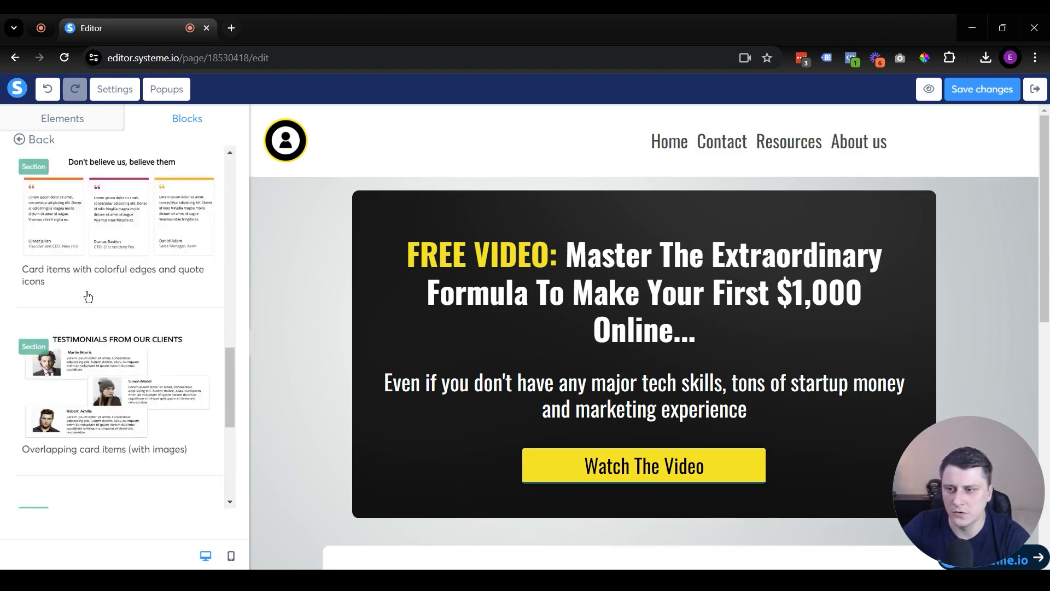
pyautogui.scroll(4, 88, 290)
pyautogui.click(19, 140)
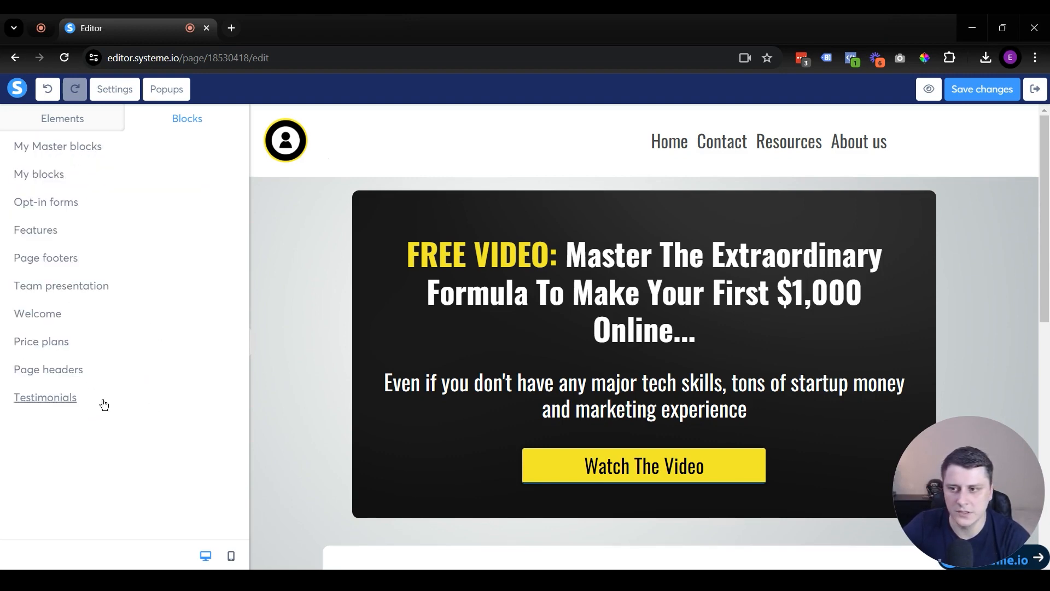
# Insert the three-card price plan section with the colorful middle card between the header and banner, and undo the insertion.
pyautogui.click(44, 342)
pyautogui.scroll(-10, 65, 301)
pyautogui.scroll(6, 182, 350)
pyautogui.moveTo(98, 266); pyautogui.dragTo(538, 181)
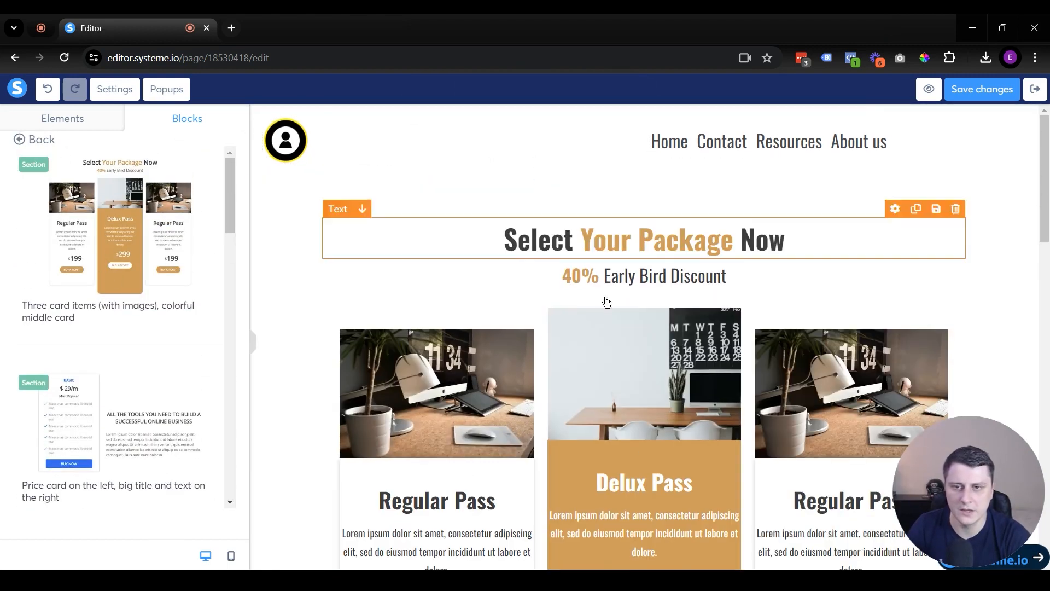
pyautogui.click(47, 90)
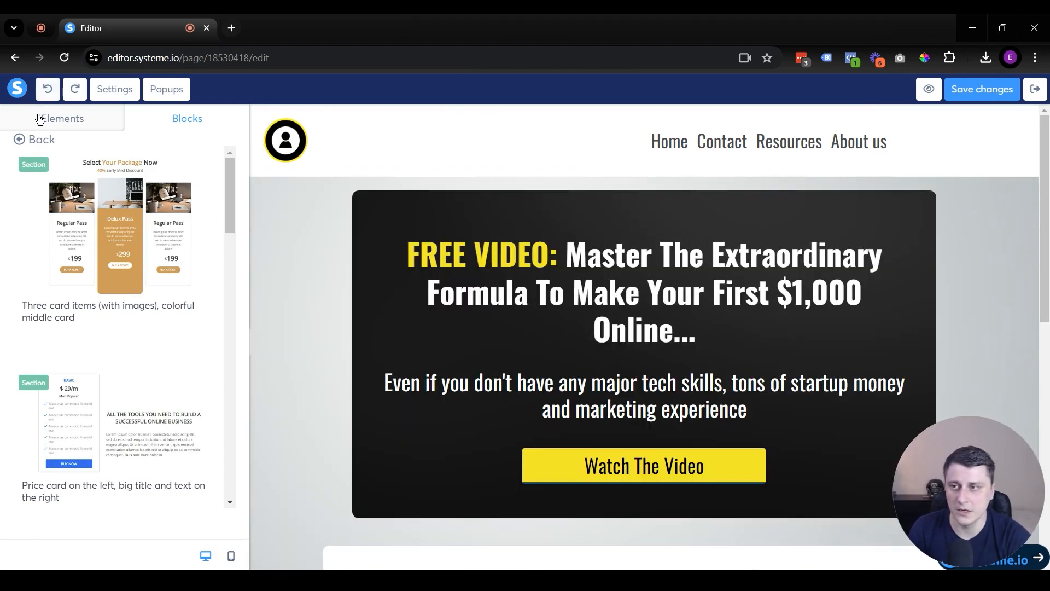
pyautogui.click(969, 168)
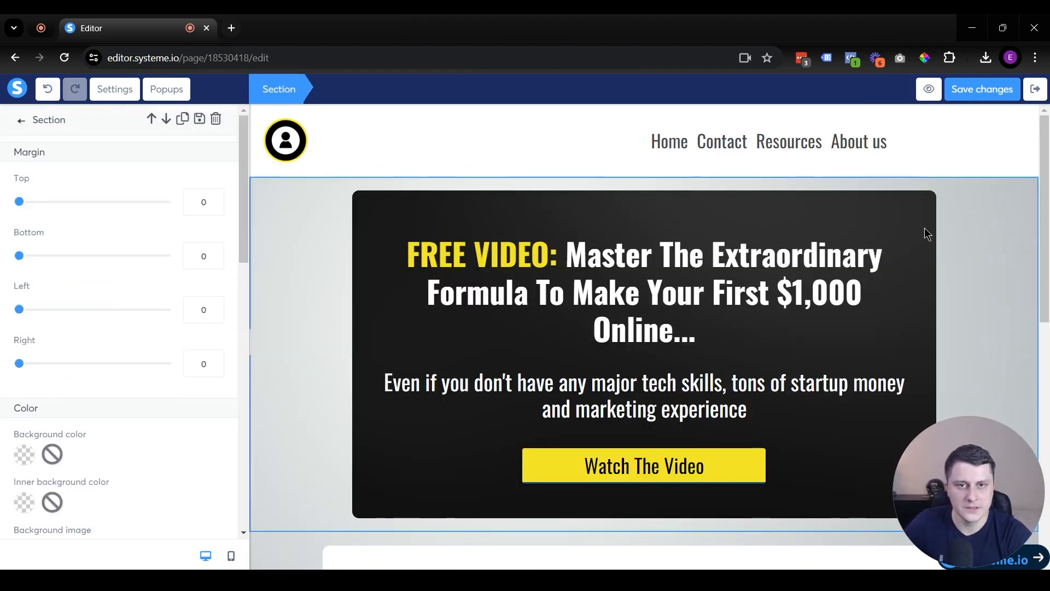
pyautogui.click(990, 281)
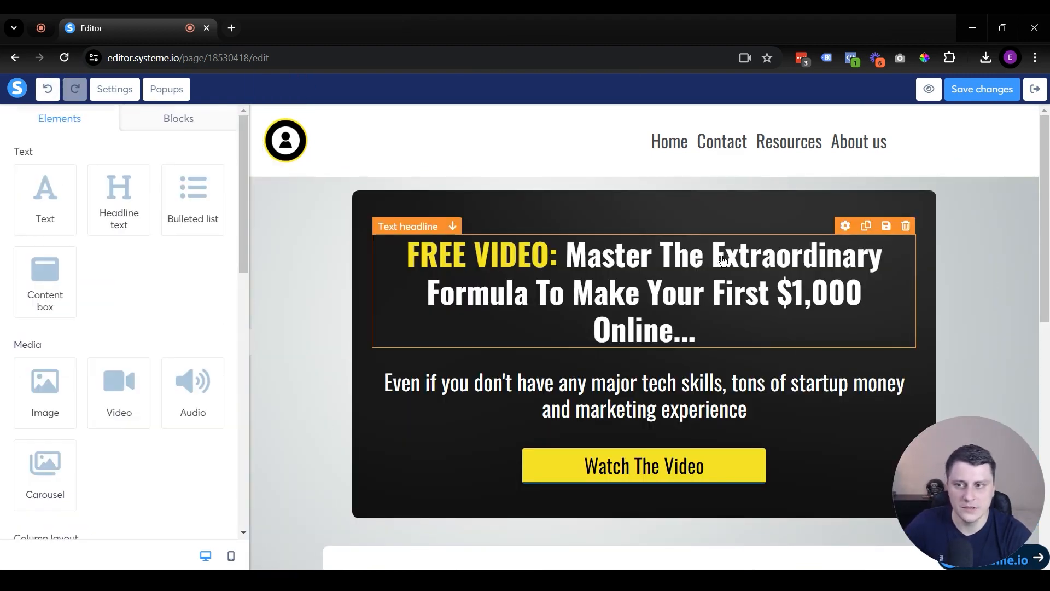